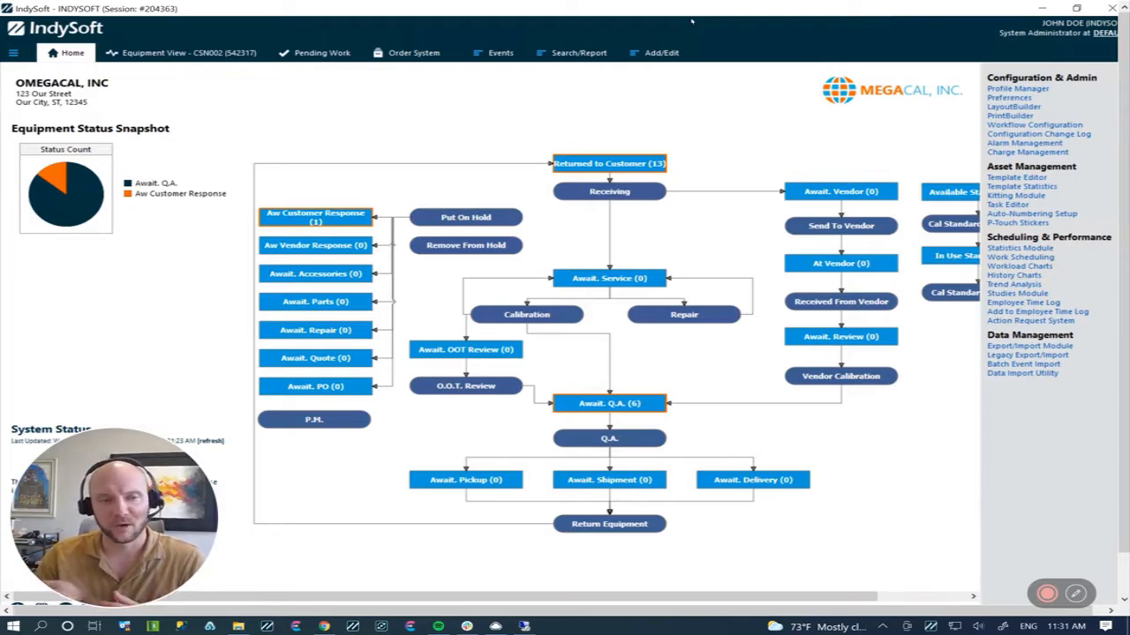
Step: Open the printer routing page of the user/location settings
{"action": "left_click", "coordinate": [13, 54]}
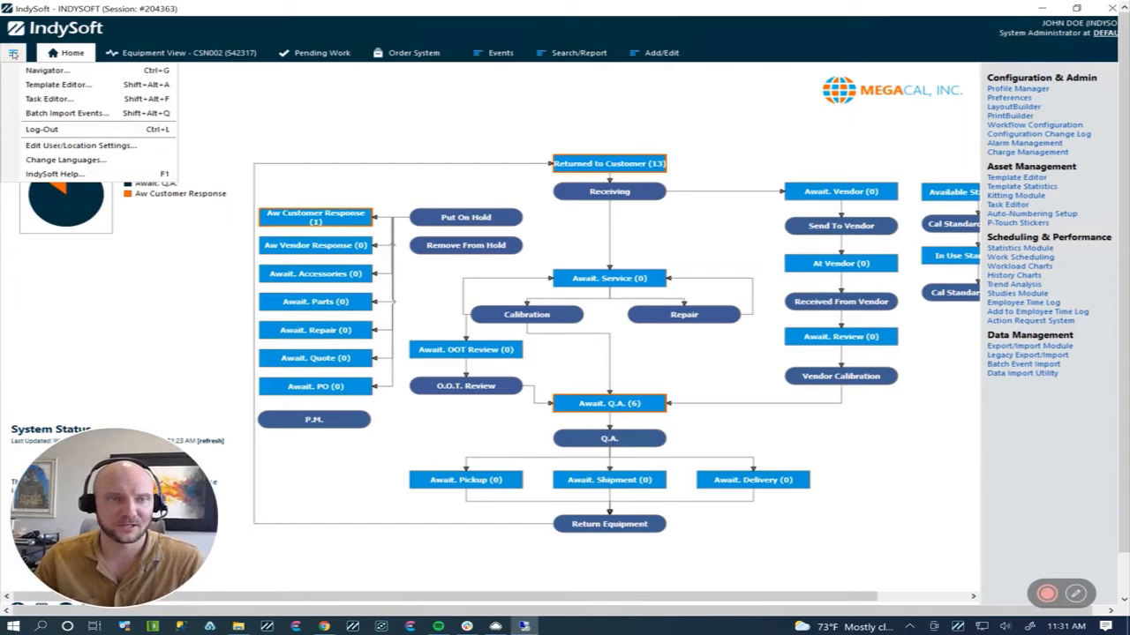
{"action": "left_click", "coordinate": [78, 146]}
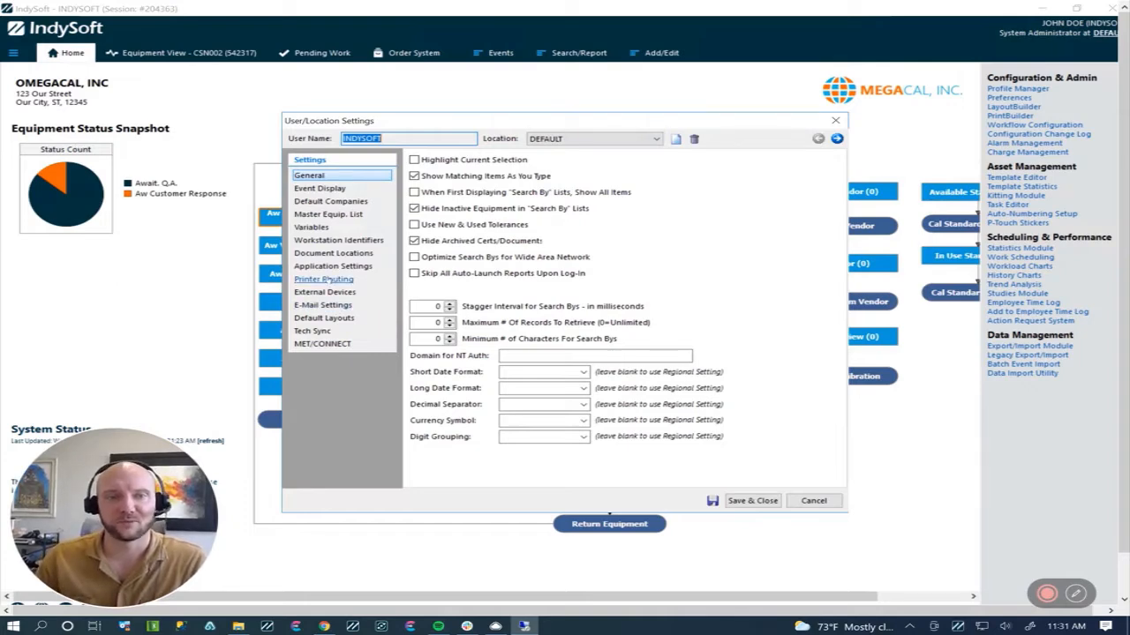
{"action": "left_click", "coordinate": [326, 279]}
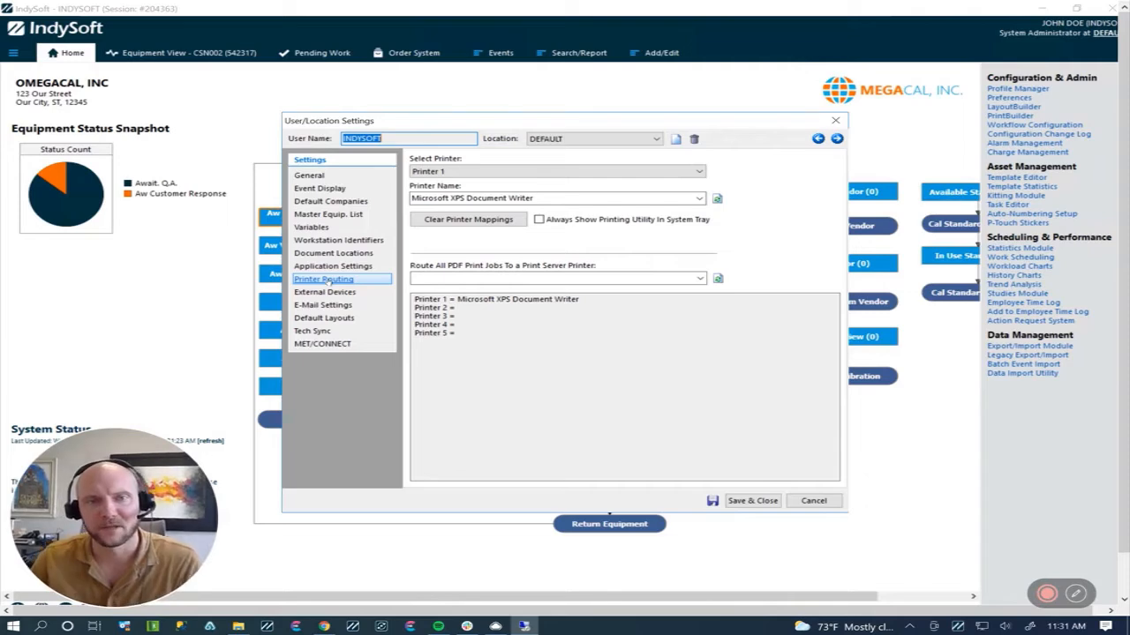
Step: Review the selectable printer slots and the installed printers offered as the name for Printer 1
{"action": "left_click", "coordinate": [389, 139]}
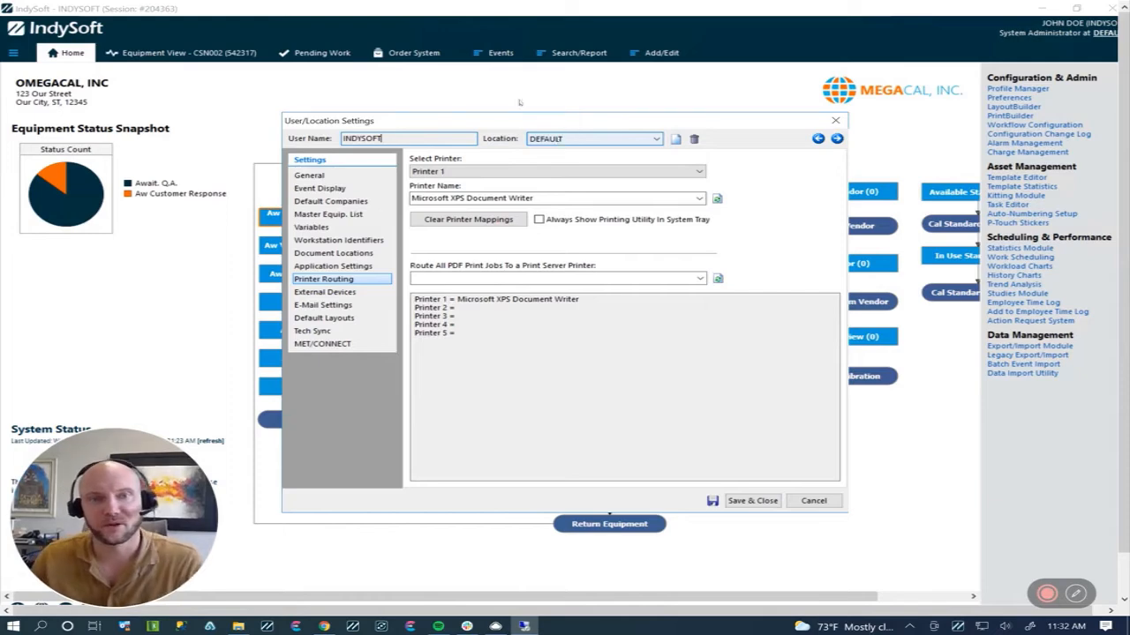
{"action": "left_click", "coordinate": [699, 172]}
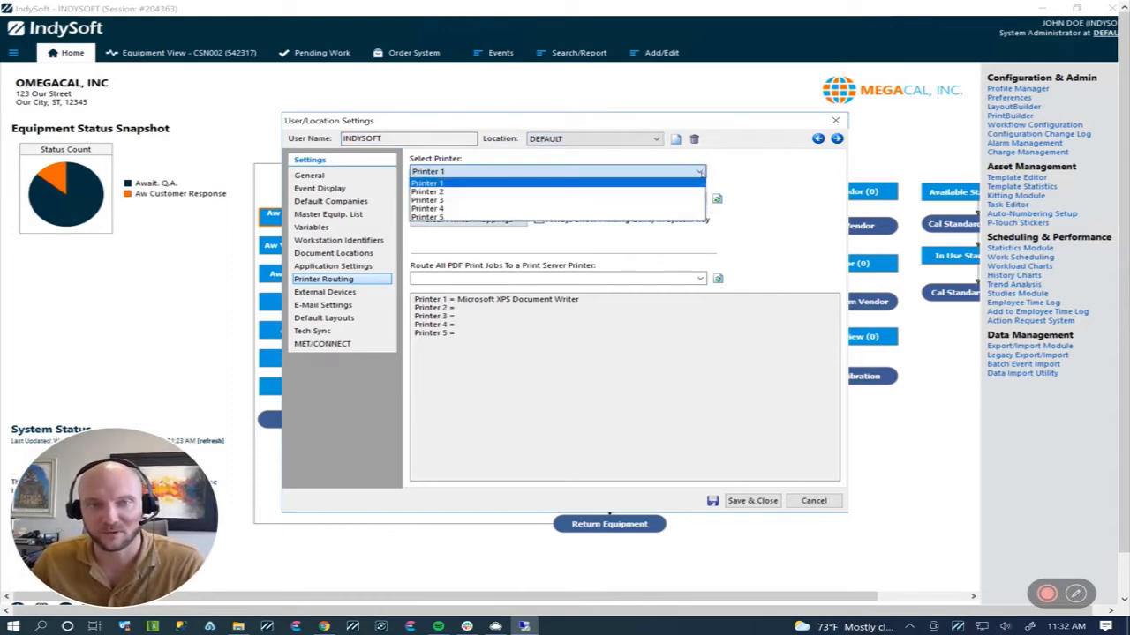
{"action": "left_click", "coordinate": [701, 173]}
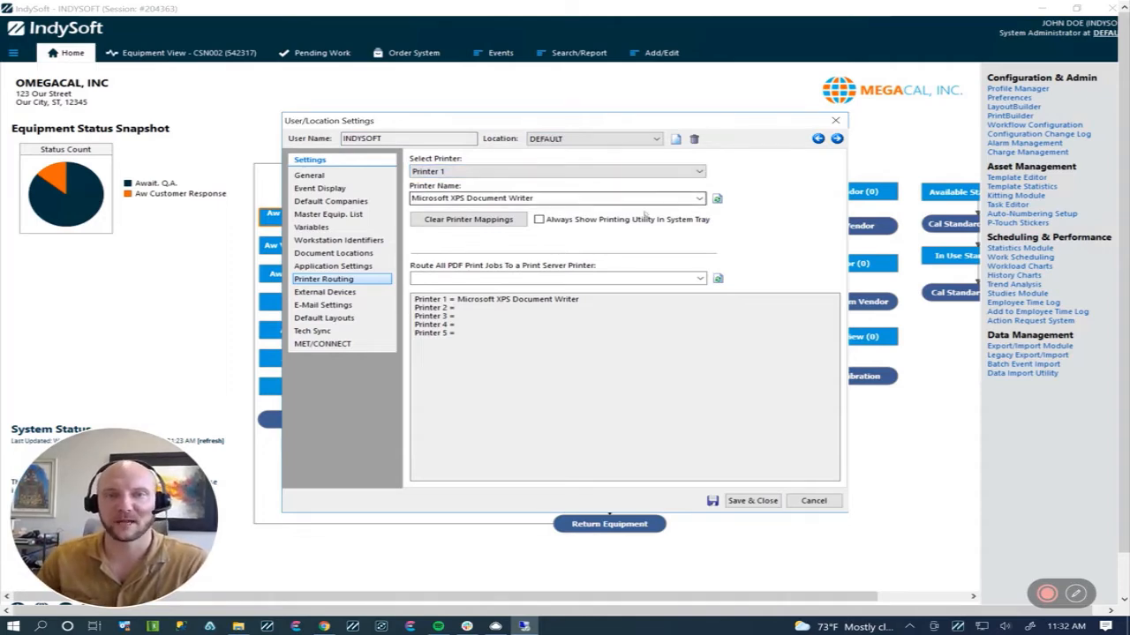
{"action": "left_click", "coordinate": [696, 199]}
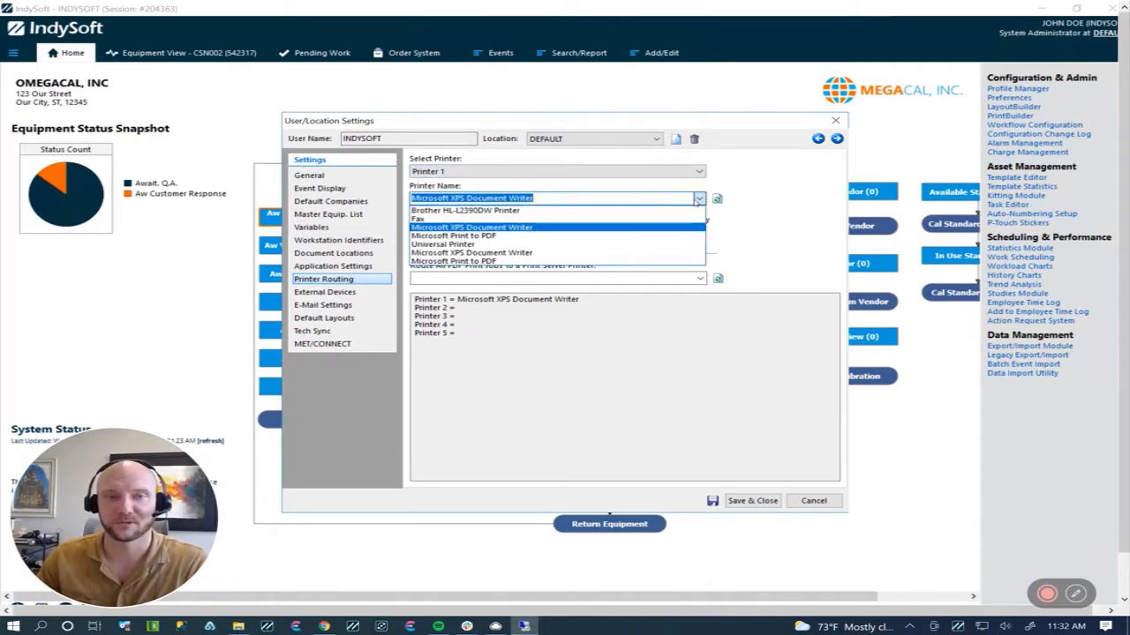
{"action": "left_click", "coordinate": [698, 199]}
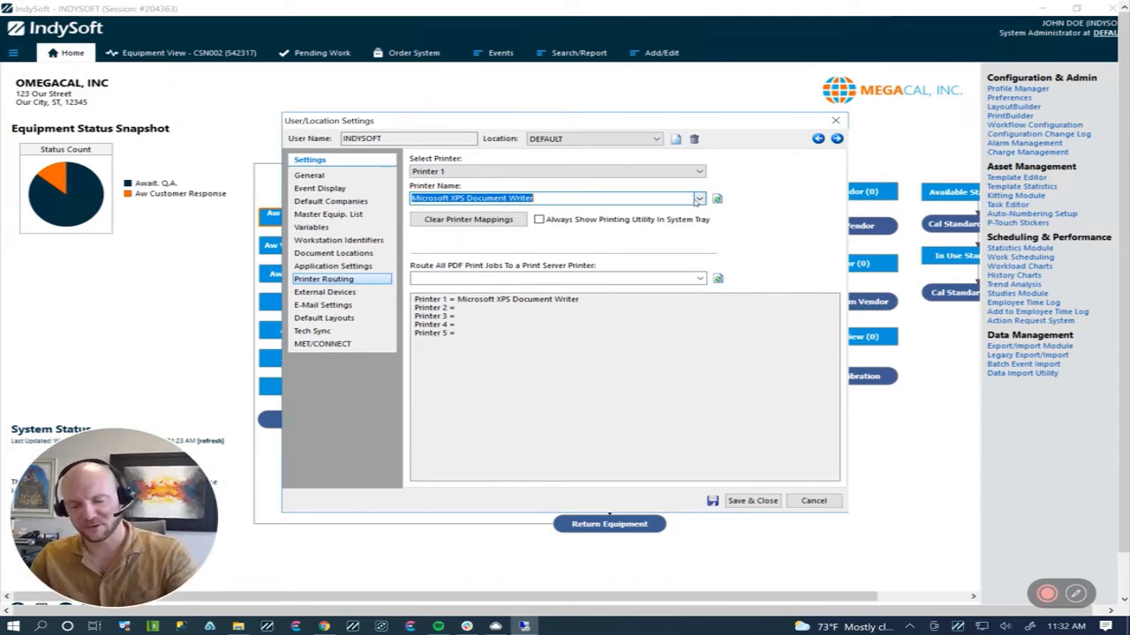
{"action": "left_click", "coordinate": [697, 200]}
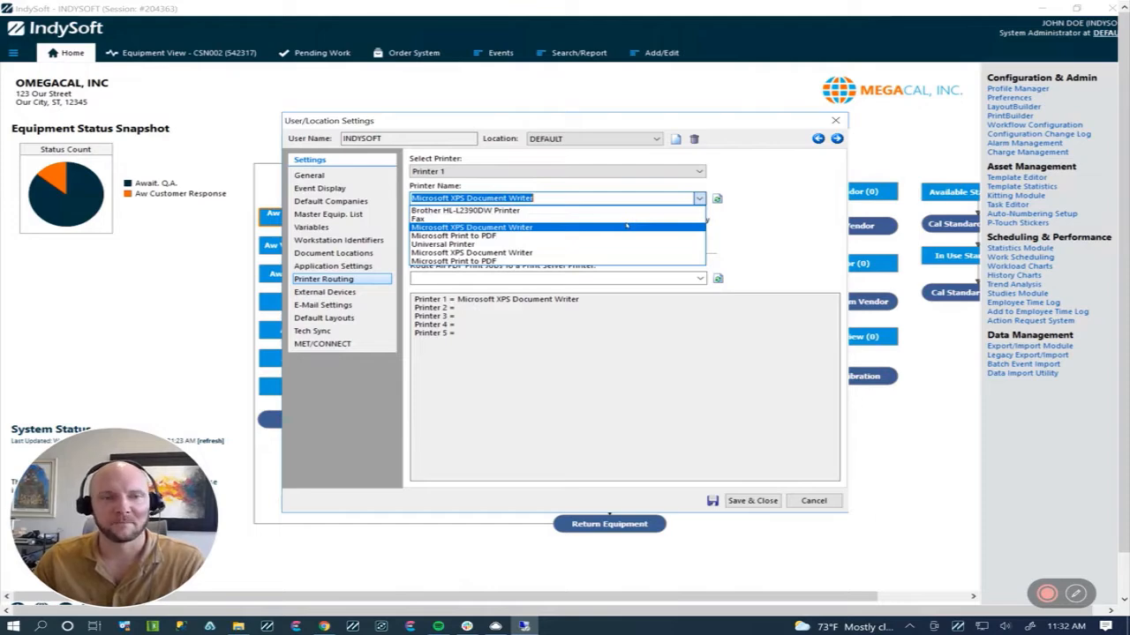
{"action": "left_click", "coordinate": [567, 196]}
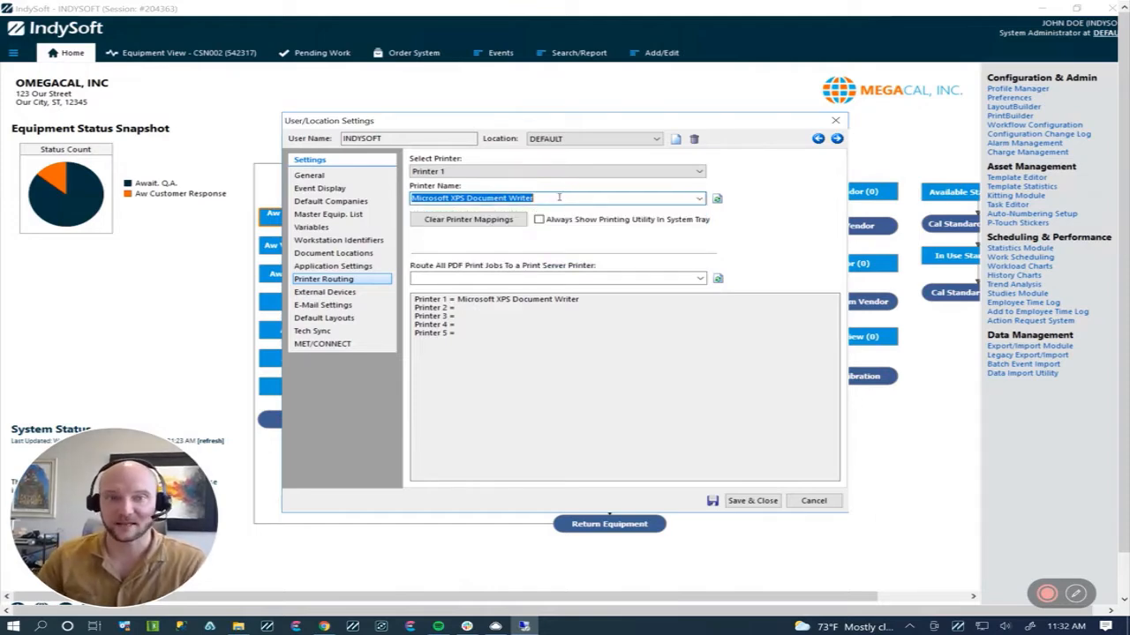
Step: Set the printer name of Printer 1 to PT-9700 for the DEFAULT location and save the settings
{"action": "left_click_drag", "start_coordinate": [559, 197], "coordinate": [385, 202]}
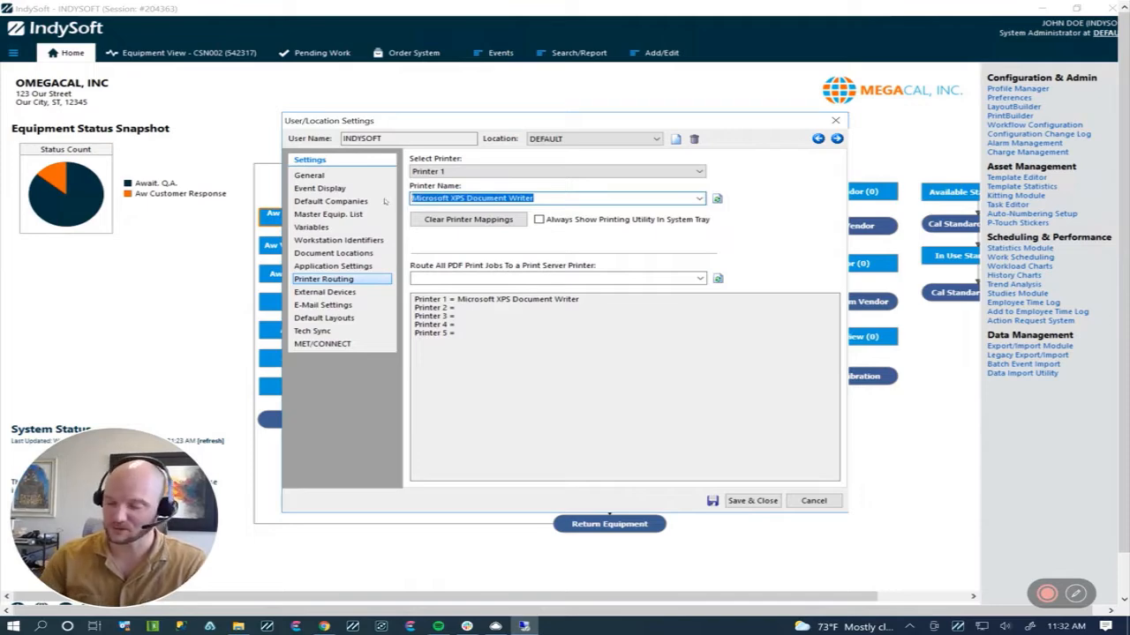
{"action": "key", "text": "BackSpace"}
{"action": "type", "text": "P"}
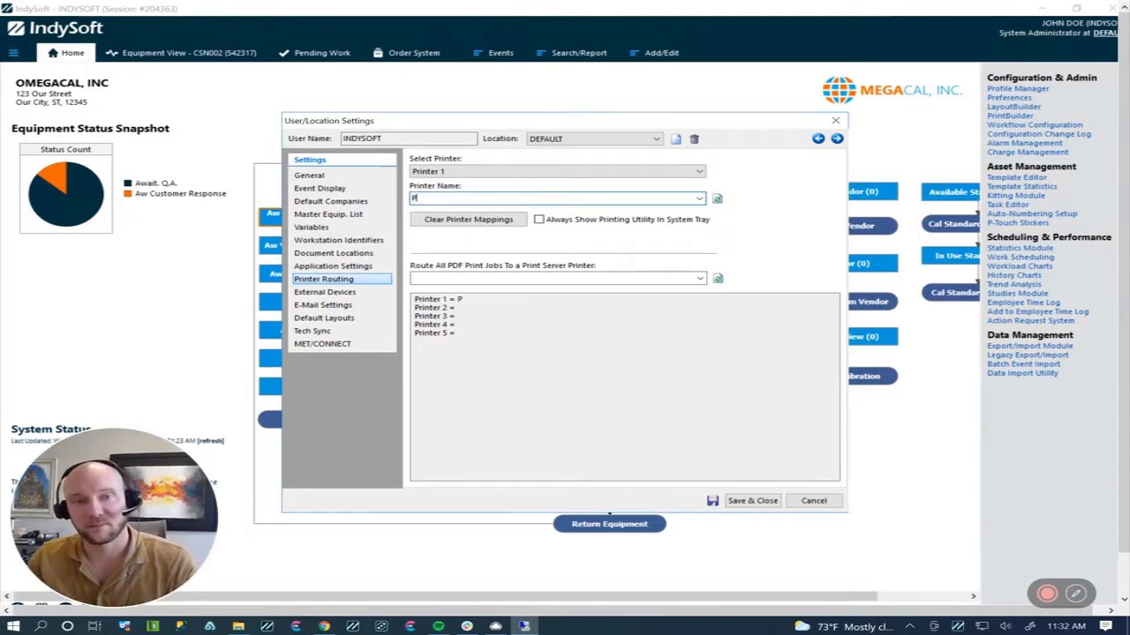
{"action": "type", "text": "T-"}
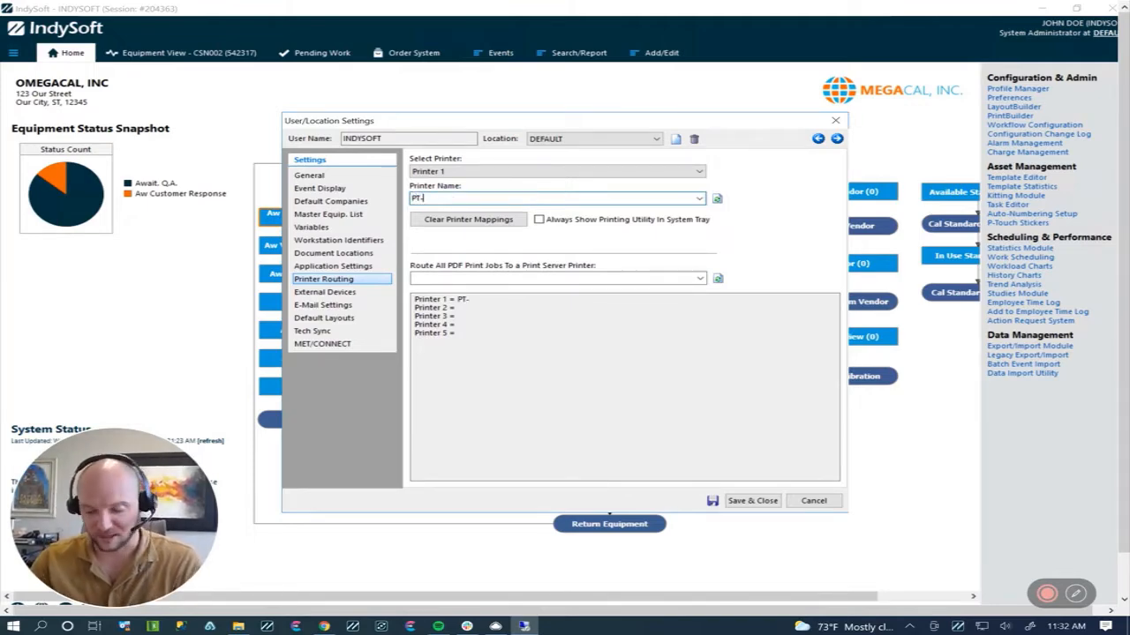
{"action": "type", "text": "97"}
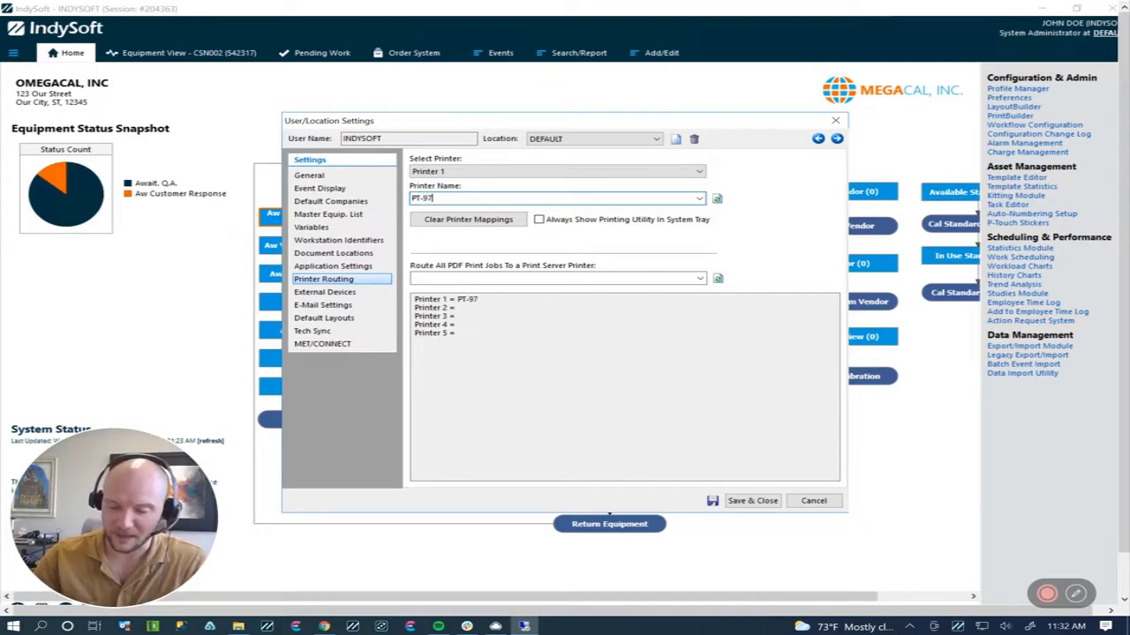
{"action": "type", "text": "00"}
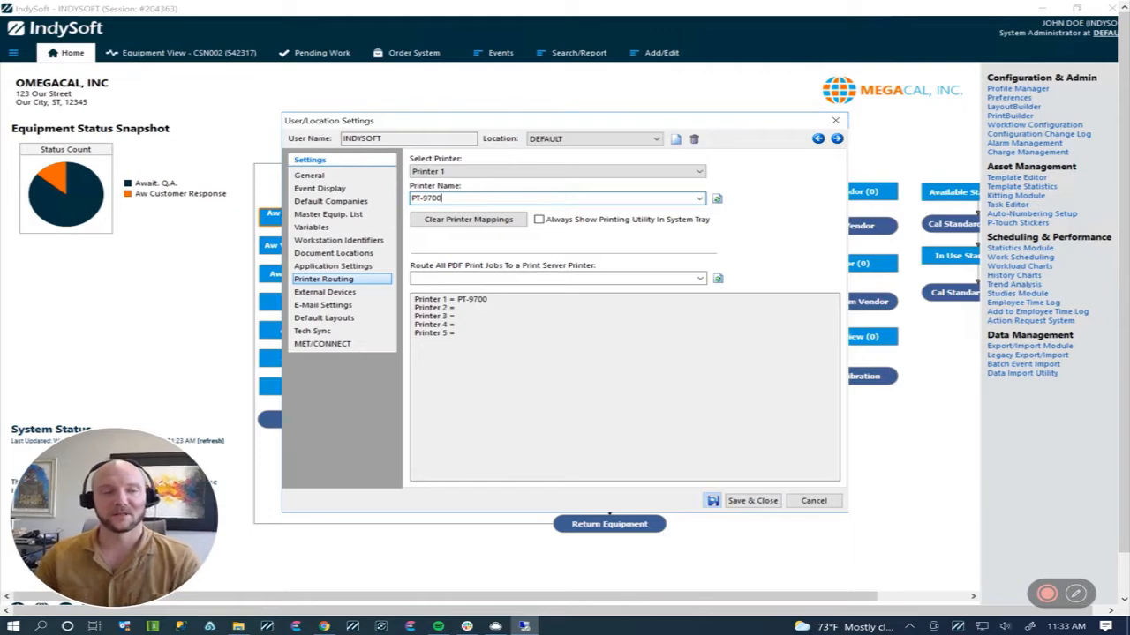
{"action": "left_click", "coordinate": [713, 500]}
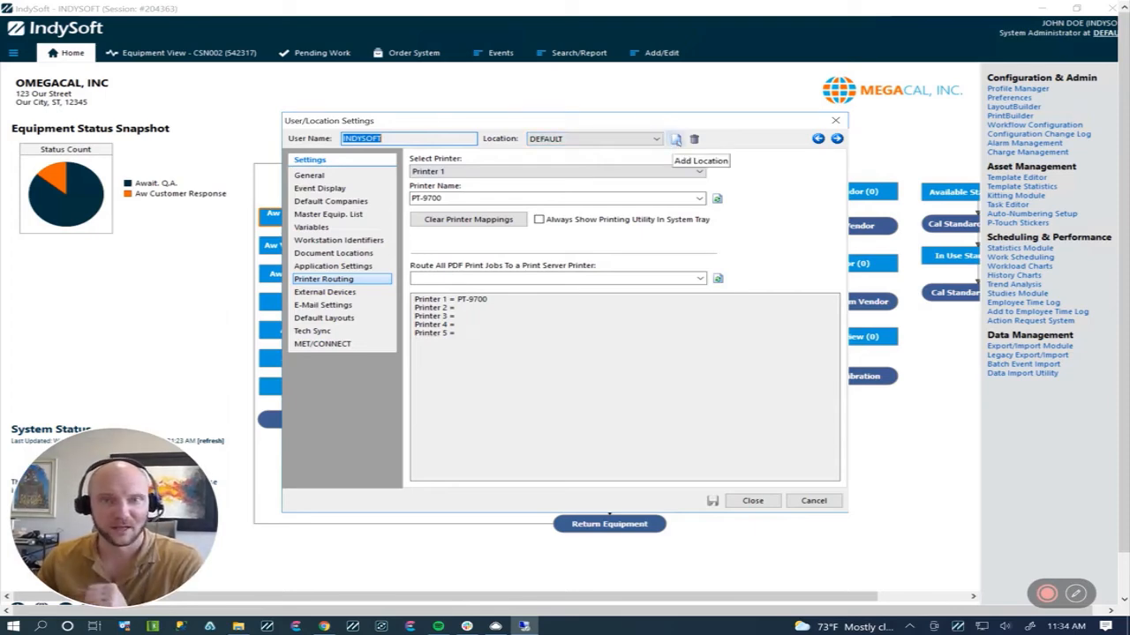
Step: Add a new location named SINGLE USER for the INDYSOFT user
{"action": "left_click", "coordinate": [675, 140]}
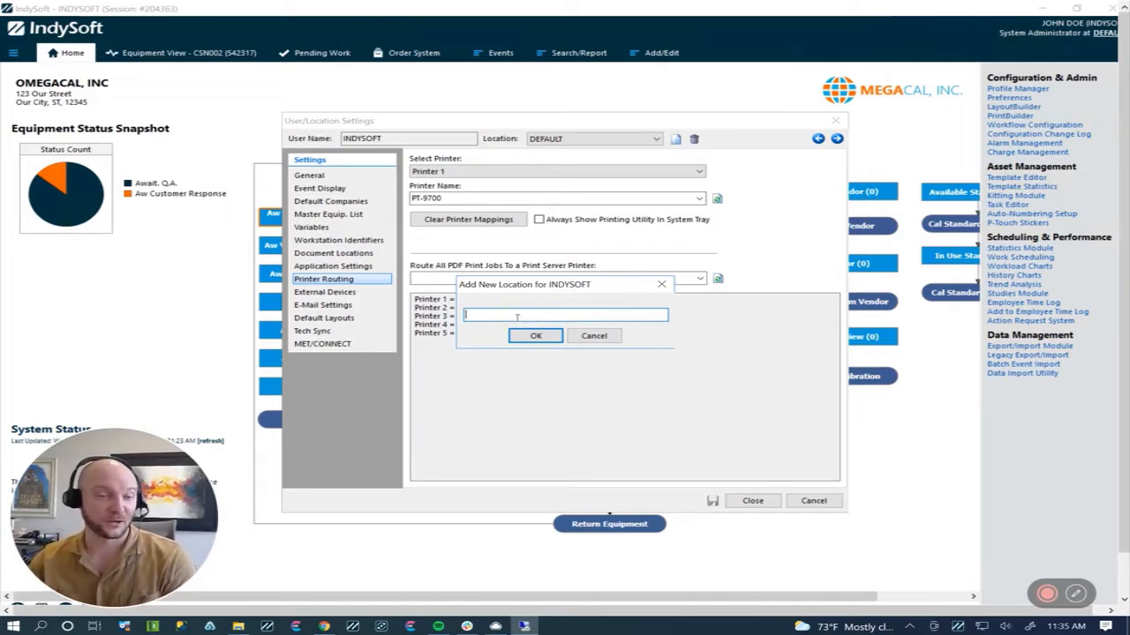
{"action": "type", "text": "SING"}
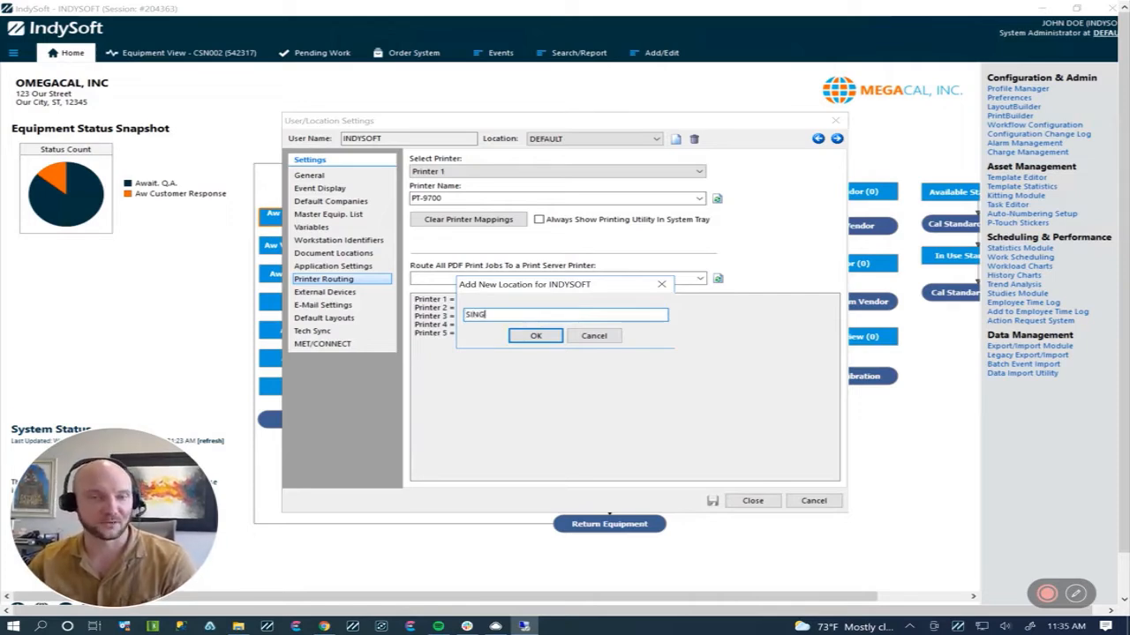
{"action": "type", "text": "LE USER"}
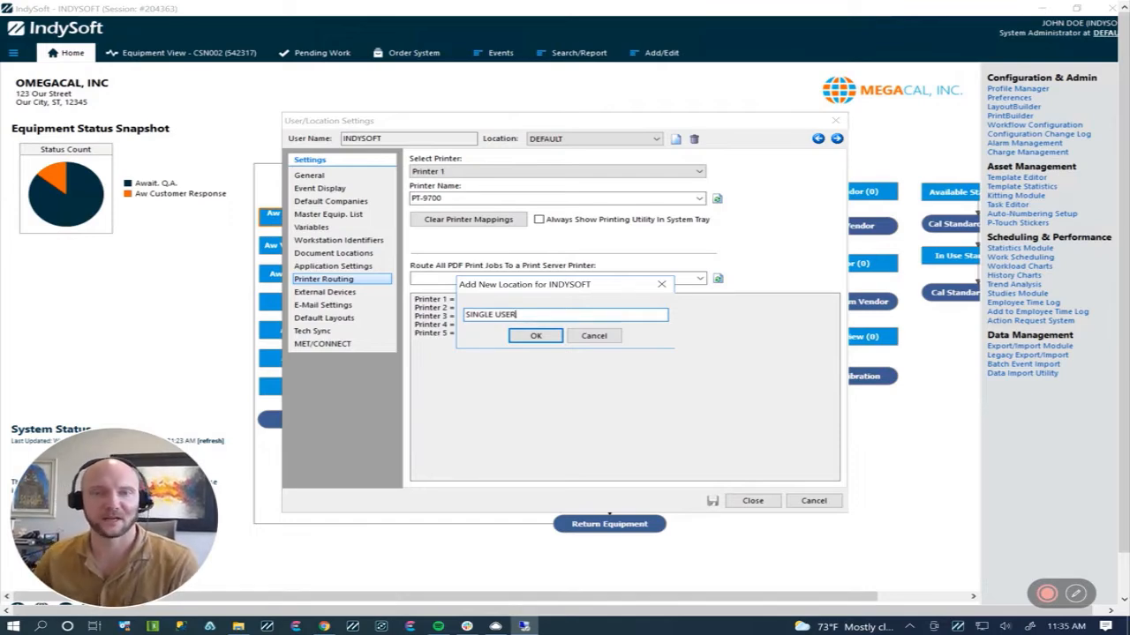
{"action": "left_click", "coordinate": [510, 340]}
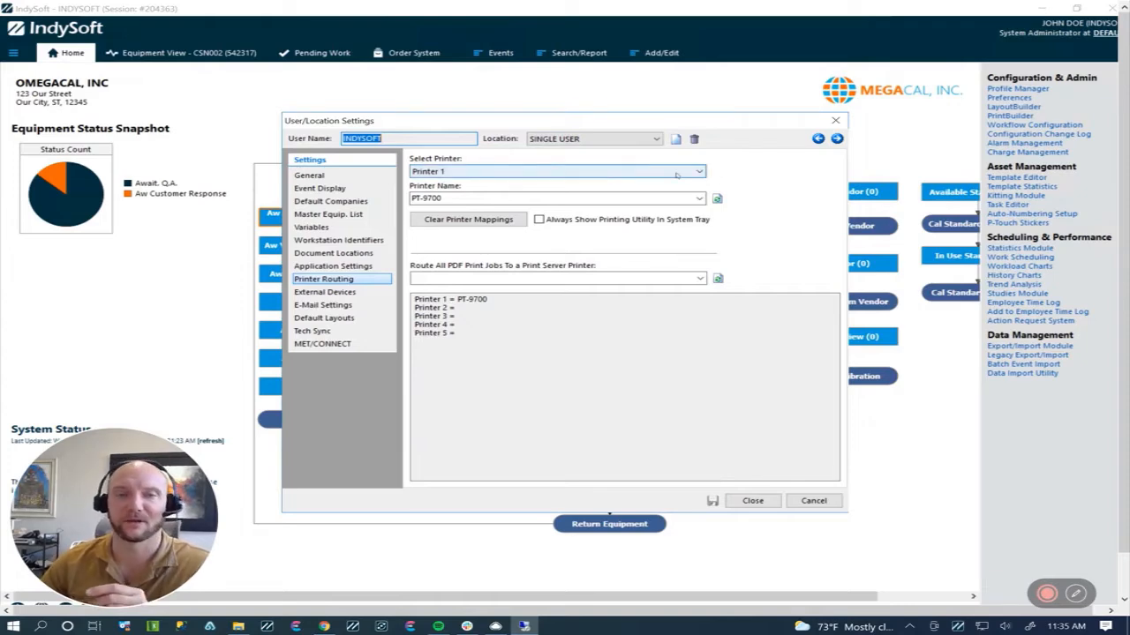
Step: Set the printer name of Printer 1 to PT-8100 for the SINGLE USER location and save the settings
{"action": "left_click", "coordinate": [480, 200]}
{"action": "left_click", "coordinate": [480, 200]}
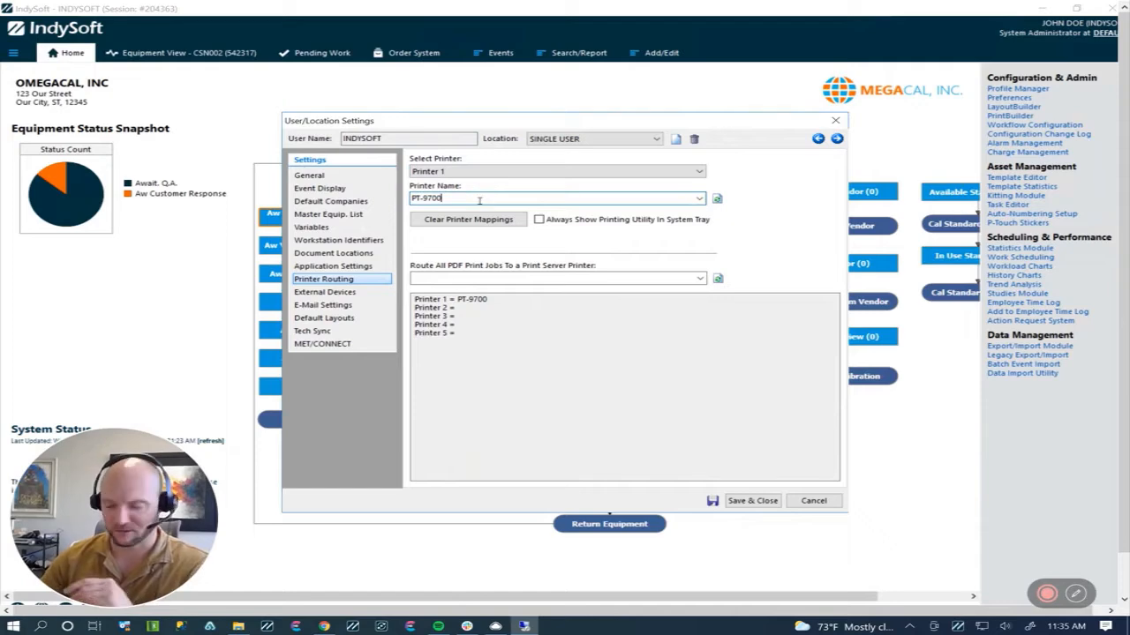
{"action": "key", "text": "BackSpace"}
{"action": "key", "text": "BackSpace"}
{"action": "key", "text": "BackSpace"}
{"action": "key", "text": "BackSpace"}
{"action": "type", "text": "8"}
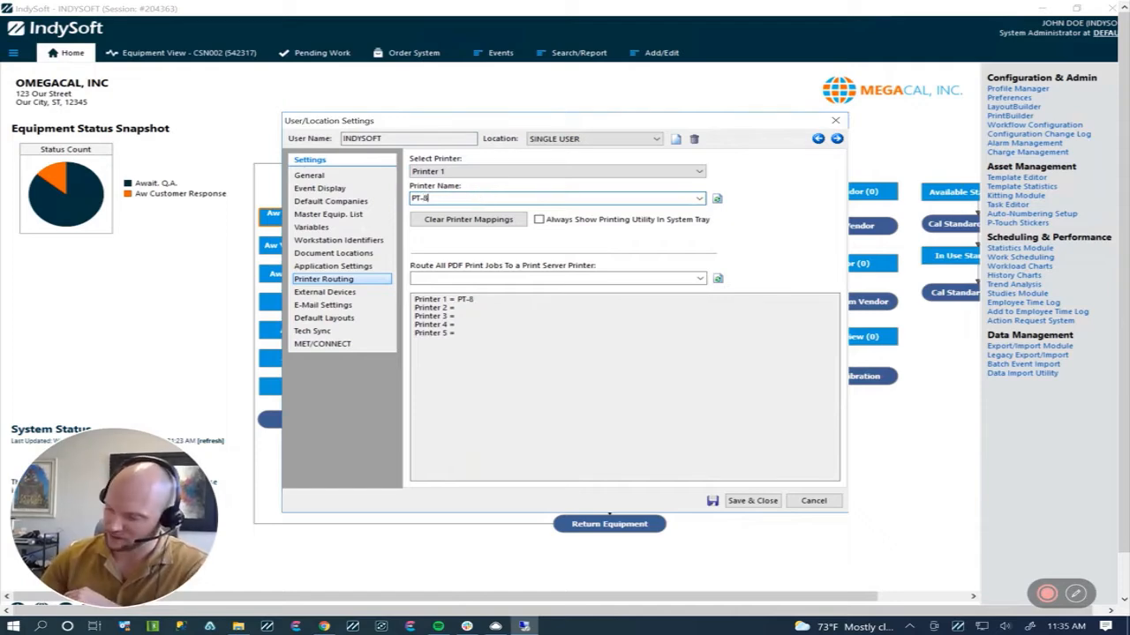
{"action": "type", "text": "100"}
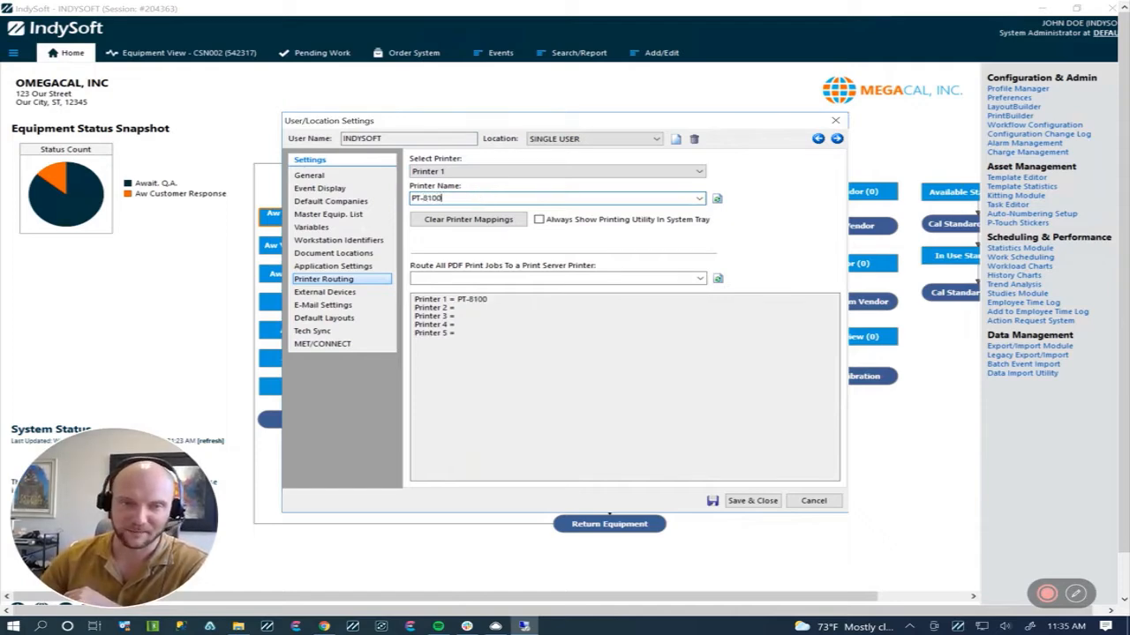
{"action": "left_click", "coordinate": [711, 501]}
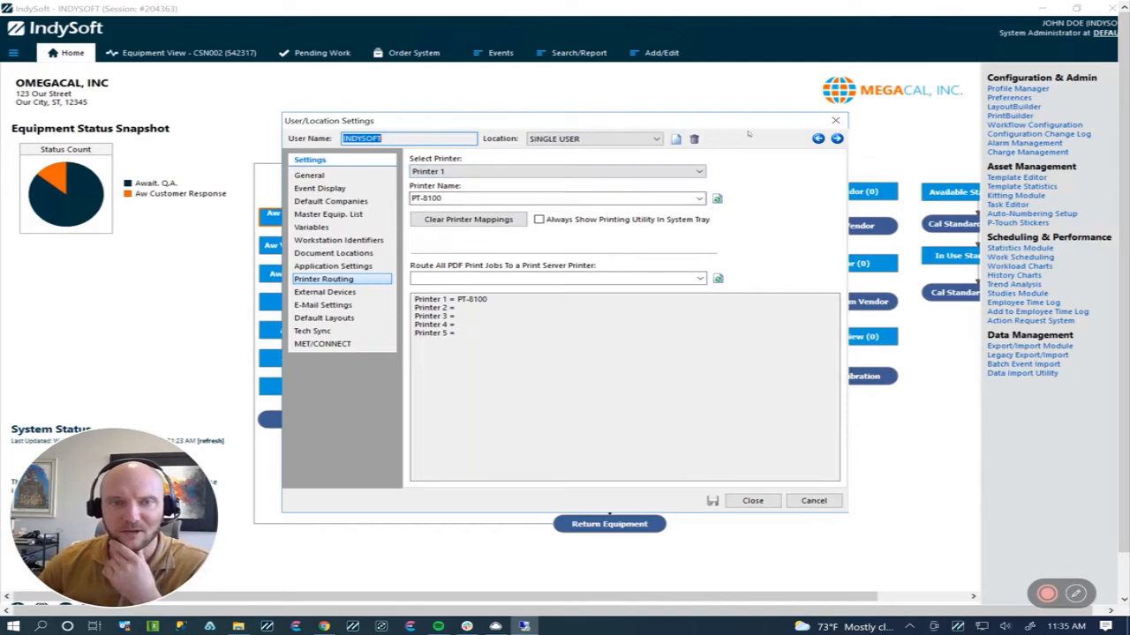
Step: Load the DEFAULT location and check its Printer 1 mapping in the printer list
{"action": "left_click", "coordinate": [653, 141]}
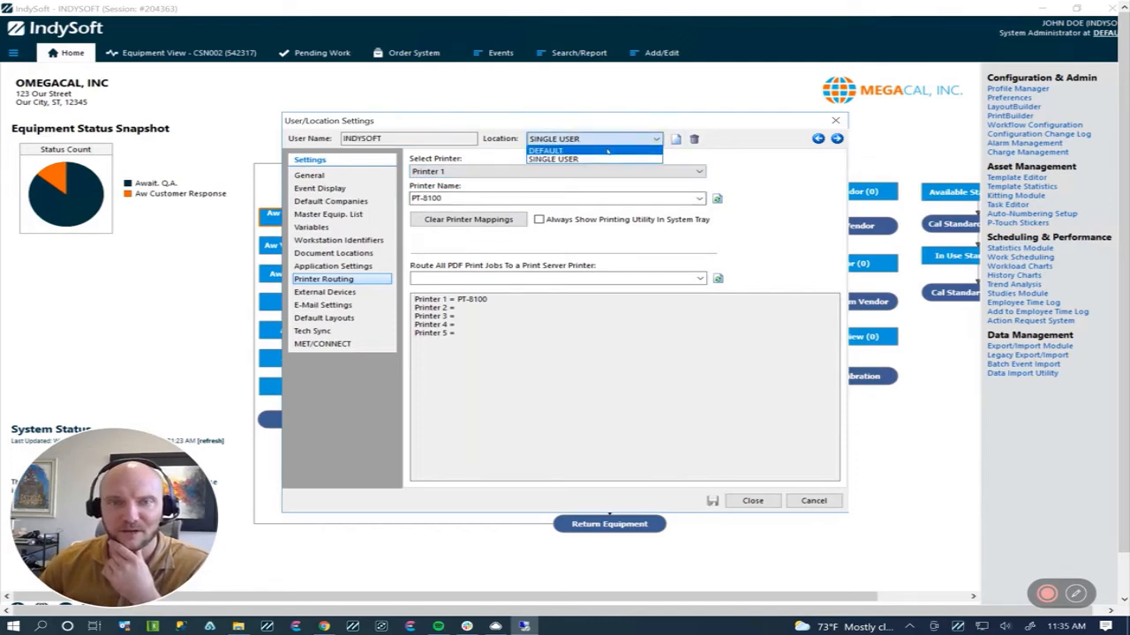
{"action": "left_click", "coordinate": [606, 151]}
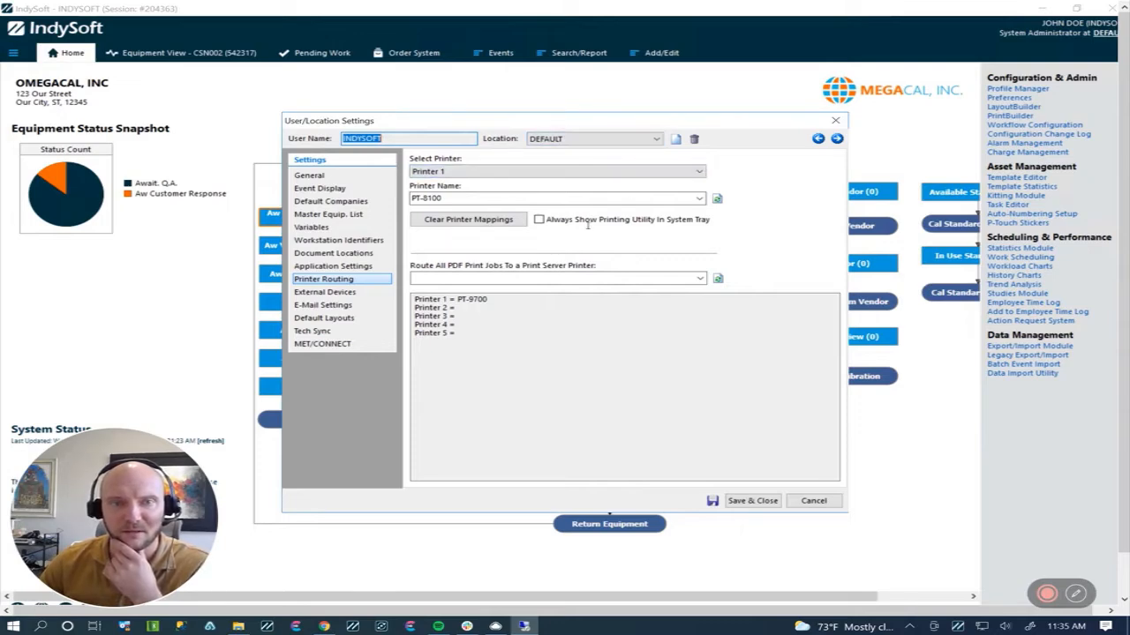
{"action": "left_click", "coordinate": [439, 300]}
{"action": "left_click_drag", "start_coordinate": [465, 301], "coordinate": [496, 300]}
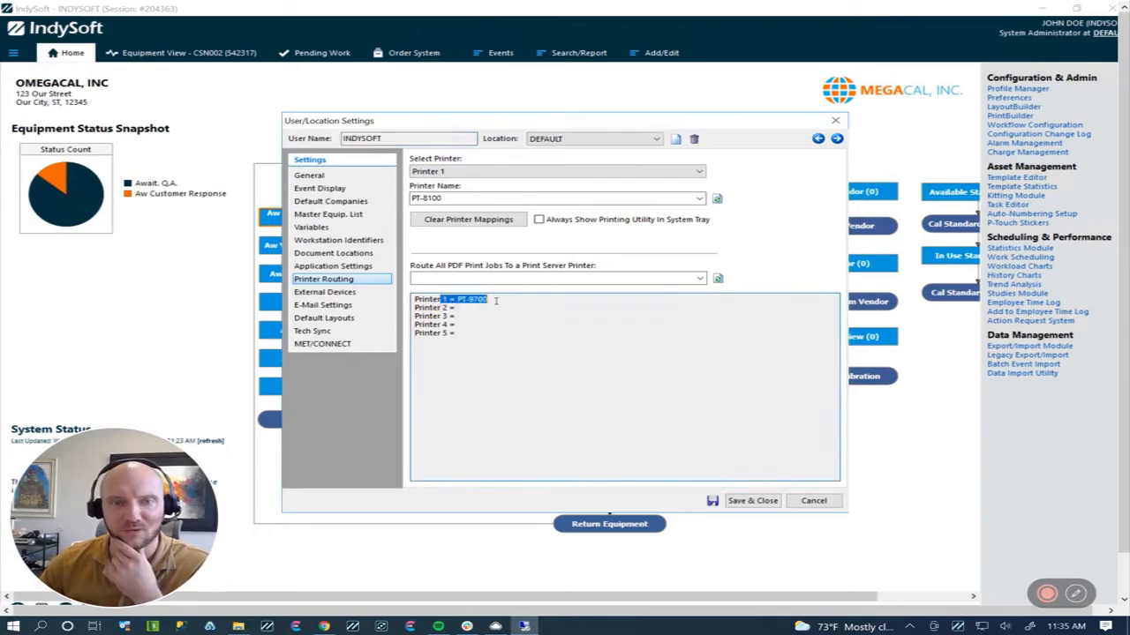
{"action": "double_click", "coordinate": [495, 300]}
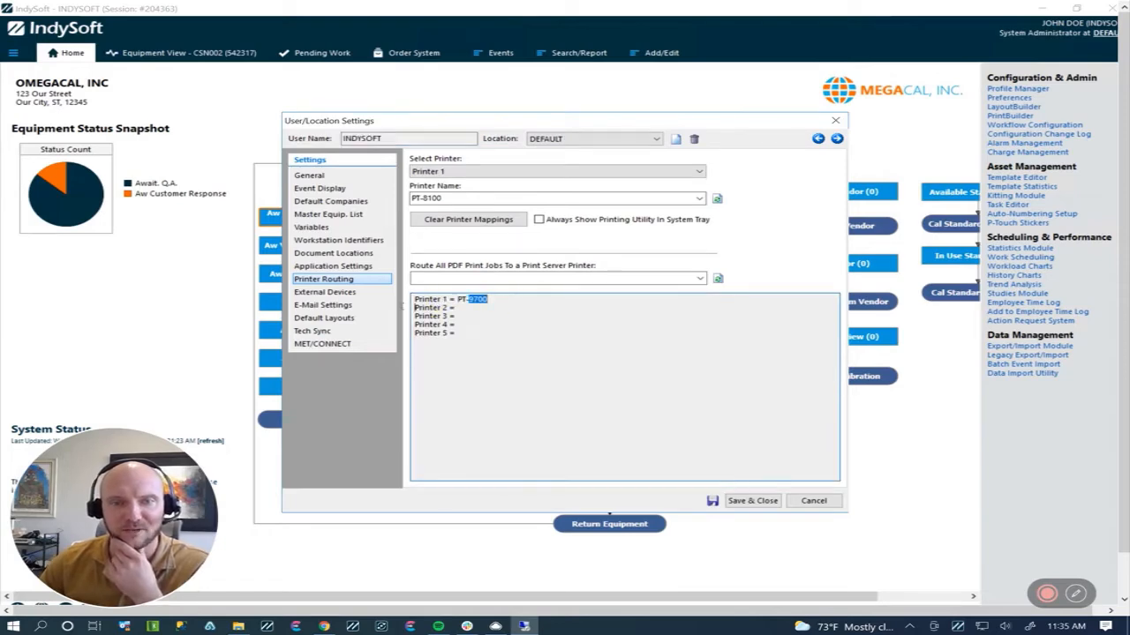
Step: Save the DEFAULT location's settings and switch back to the SINGLE USER location
{"action": "left_click", "coordinate": [657, 140]}
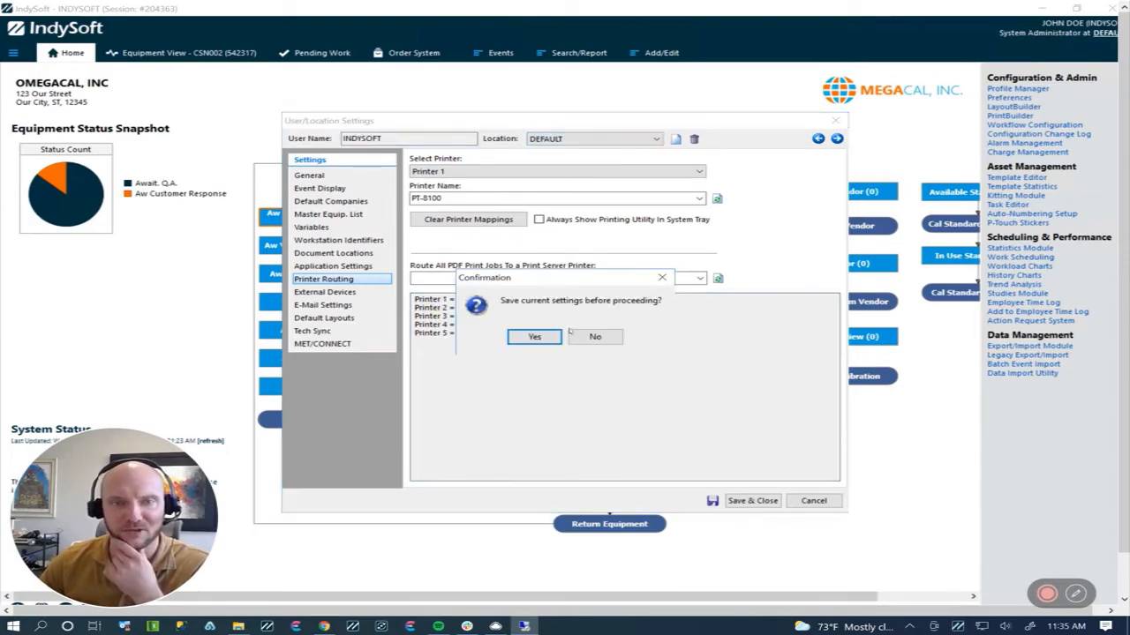
{"action": "left_click", "coordinate": [537, 336]}
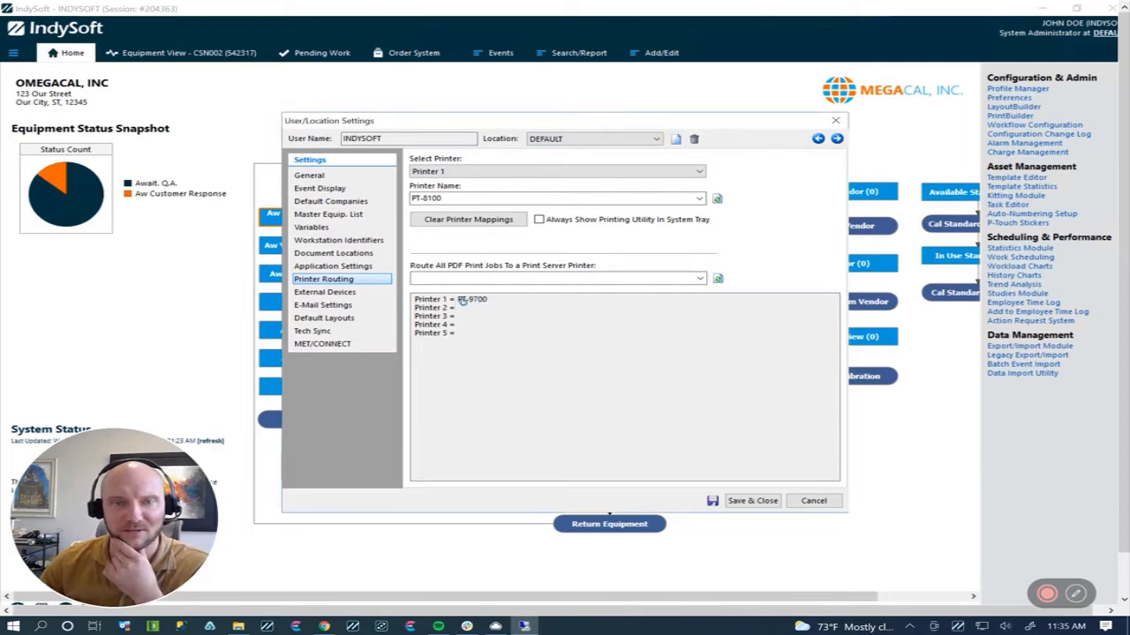
{"action": "left_click", "coordinate": [656, 139]}
{"action": "left_click", "coordinate": [558, 160]}
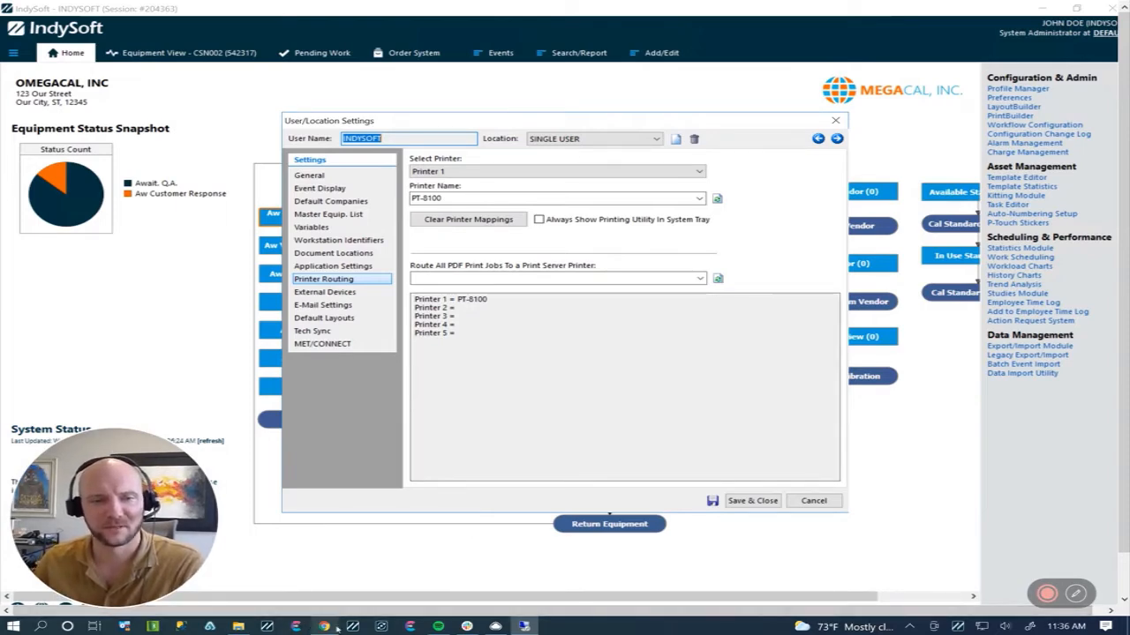
Step: Switch to File Explorer and launch isdashboard.exe from the IndySoft-SingleUser folder
{"action": "left_click", "coordinate": [238, 626]}
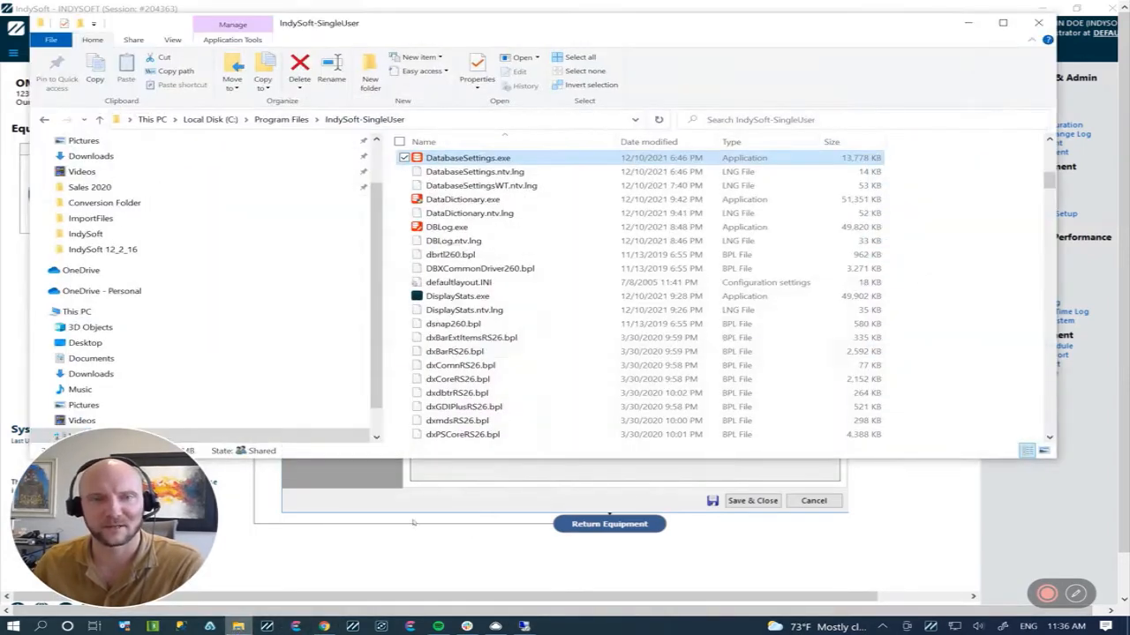
{"action": "scroll", "coordinate": [503, 309], "scroll_direction": "up", "scroll_amount": 2}
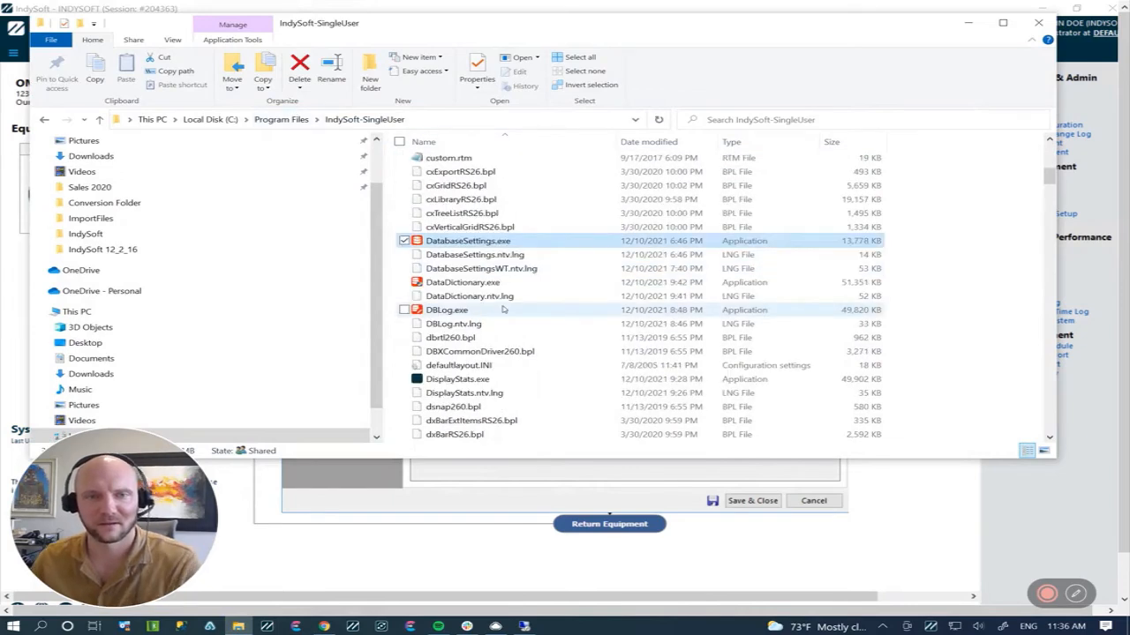
{"action": "type", "text": "isd"}
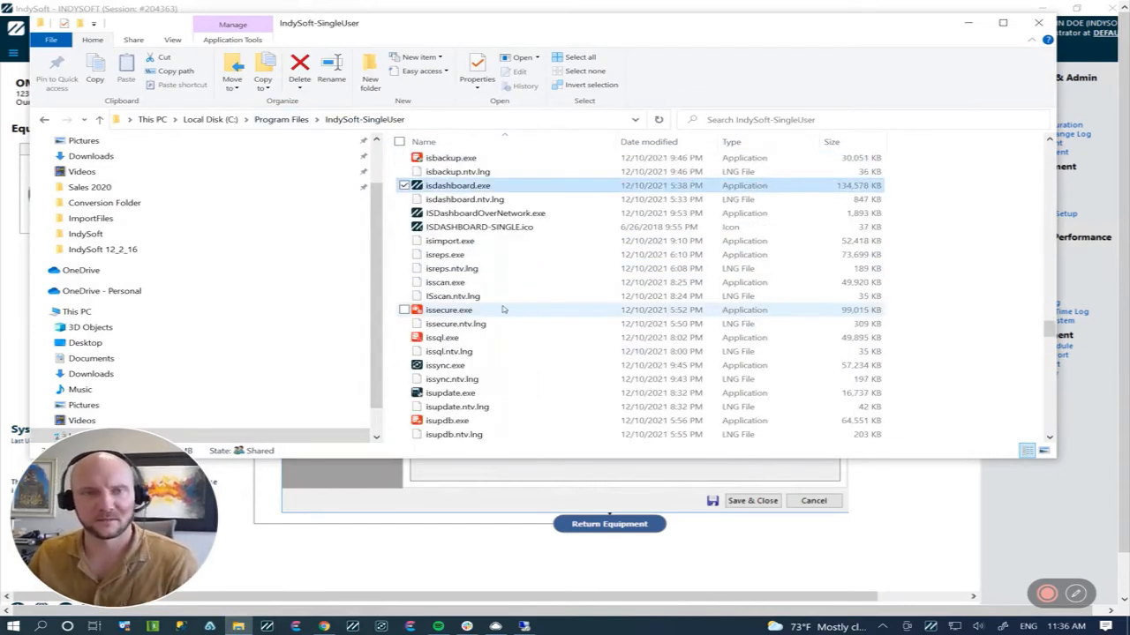
{"action": "double_click", "coordinate": [485, 187]}
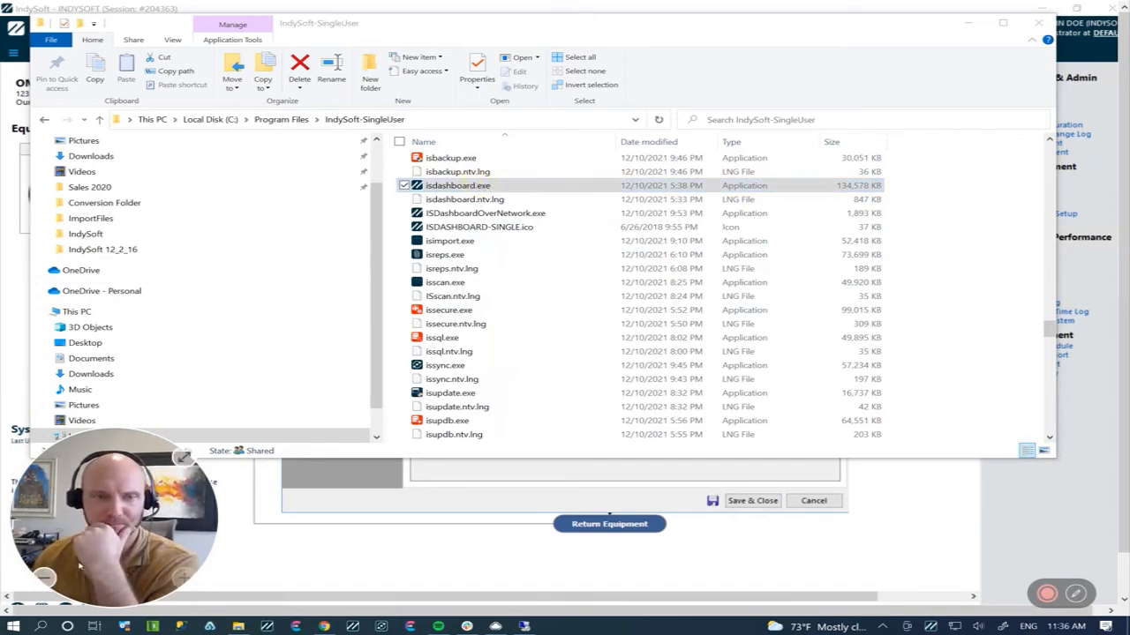
Step: Log in to the single-user dashboard as INDYSOFT with the account password and dismiss the startup script message
{"action": "mouse_move", "coordinate": [1046, 592]}
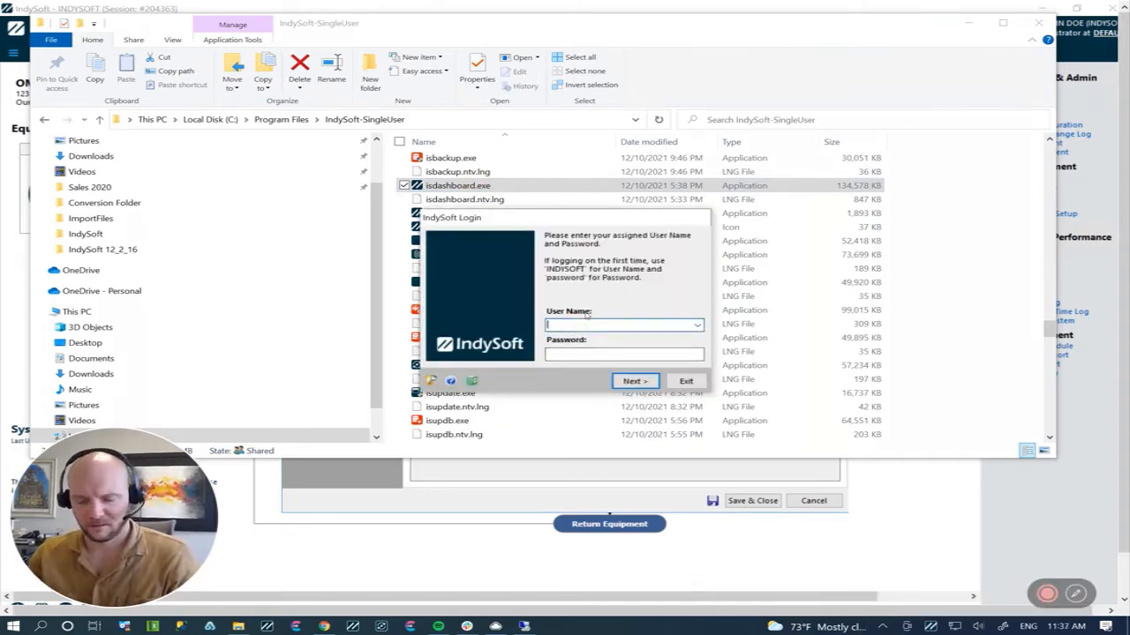
{"action": "type", "text": "INDYSOFT"}
{"action": "key", "text": "Tab"}
{"action": "type", "text": "pa"}
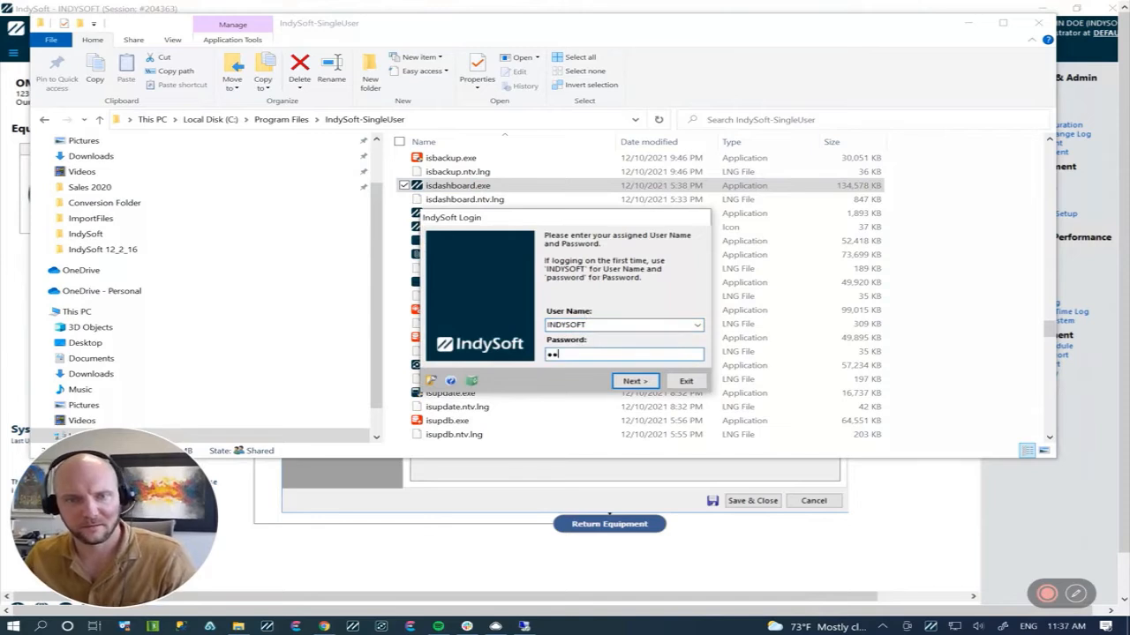
{"action": "key", "text": "BackSpace"}
{"action": "key", "text": "BackSpace"}
{"action": "type", "text": "passwo"}
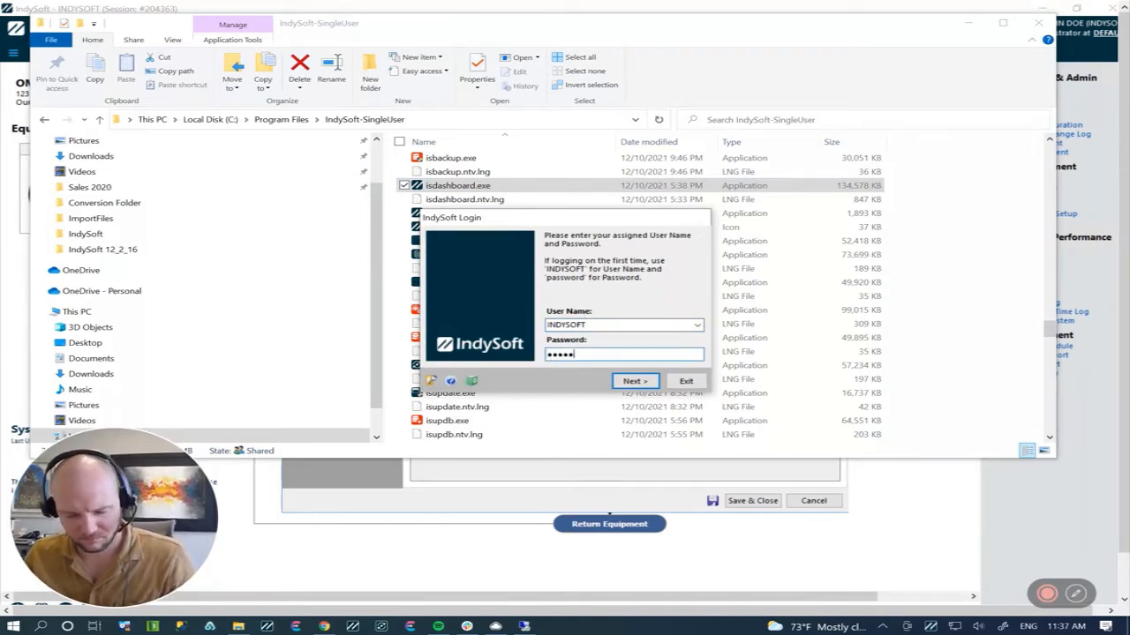
{"action": "type", "text": "rd"}
{"action": "key", "text": "Return"}
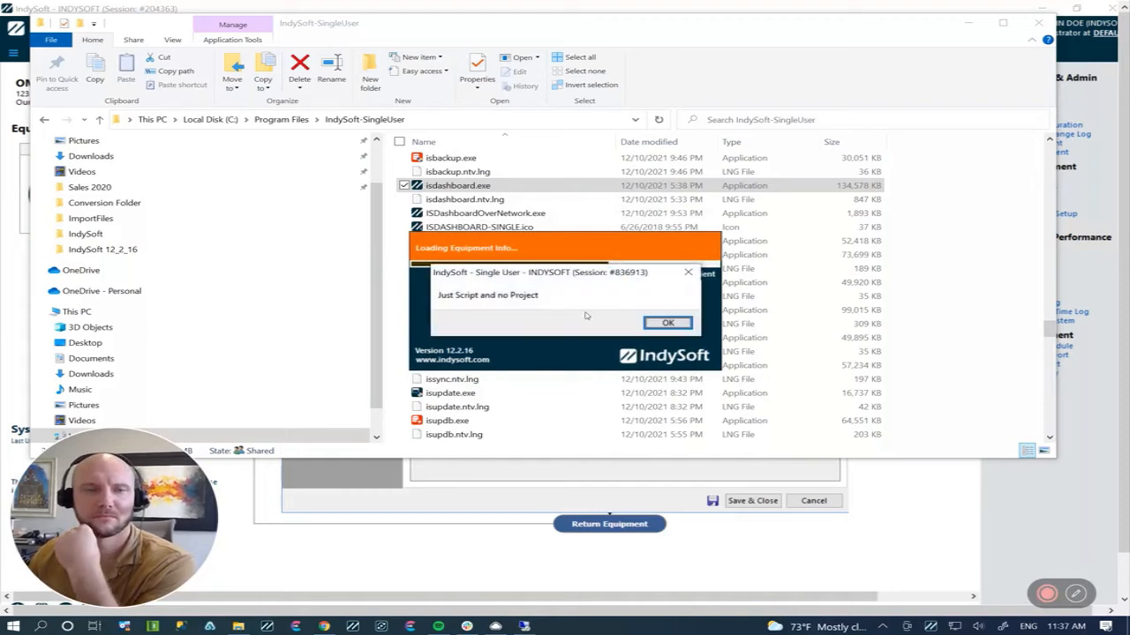
{"action": "left_click", "coordinate": [669, 323]}
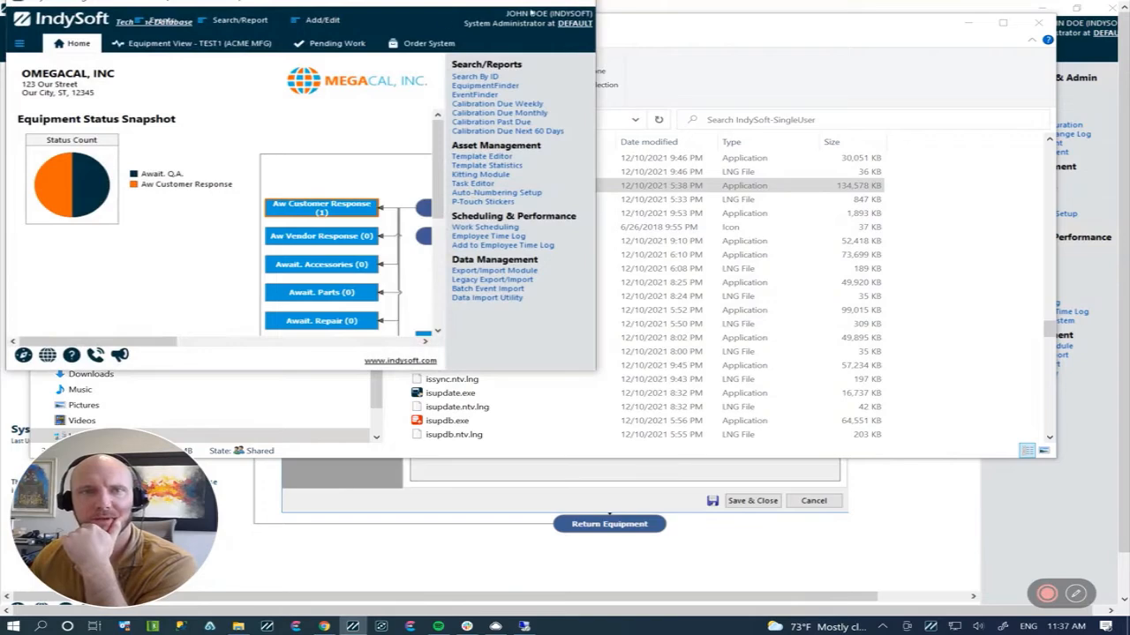
Step: Maximize the dashboard, open the User/Location Settings and save the DEFAULT location's current settings
{"action": "double_click", "coordinate": [532, 11]}
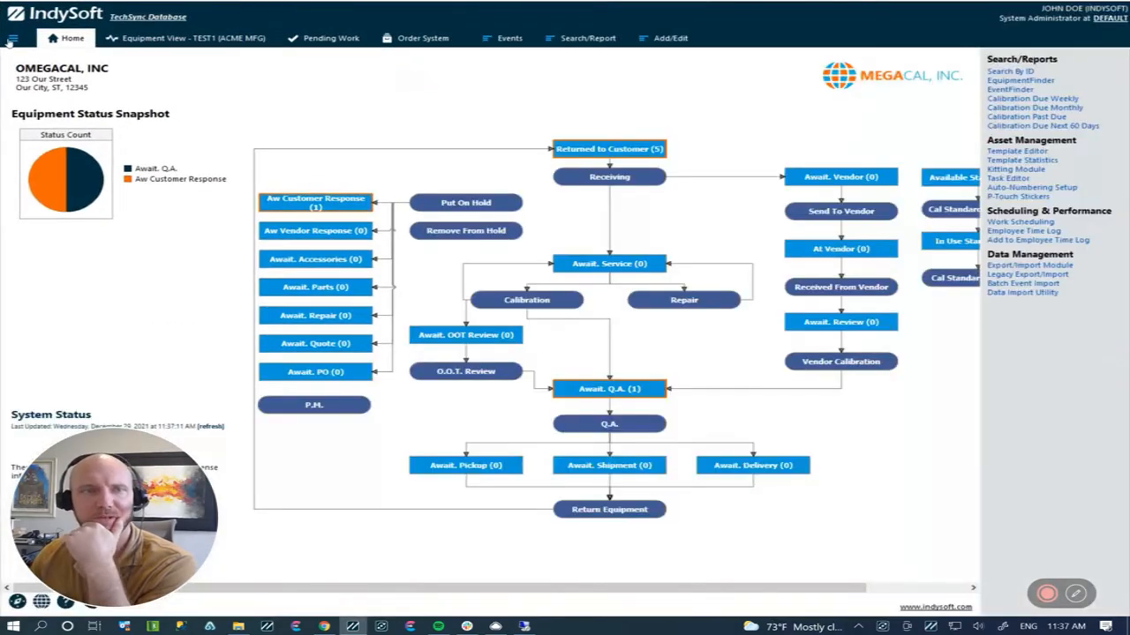
{"action": "left_click", "coordinate": [11, 39]}
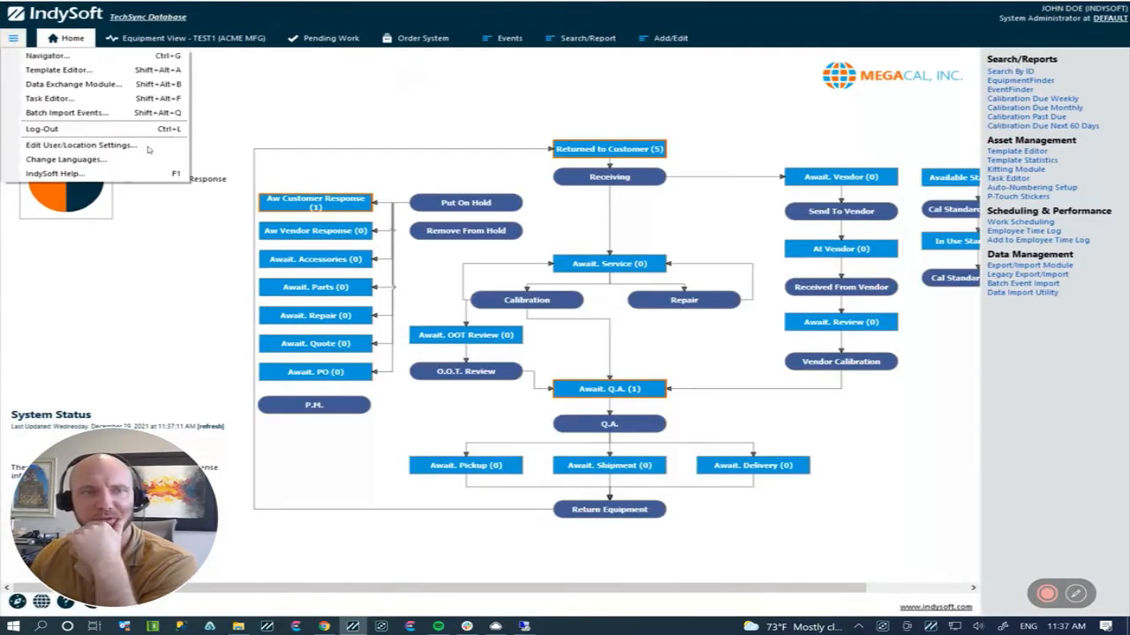
{"action": "left_click", "coordinate": [149, 149]}
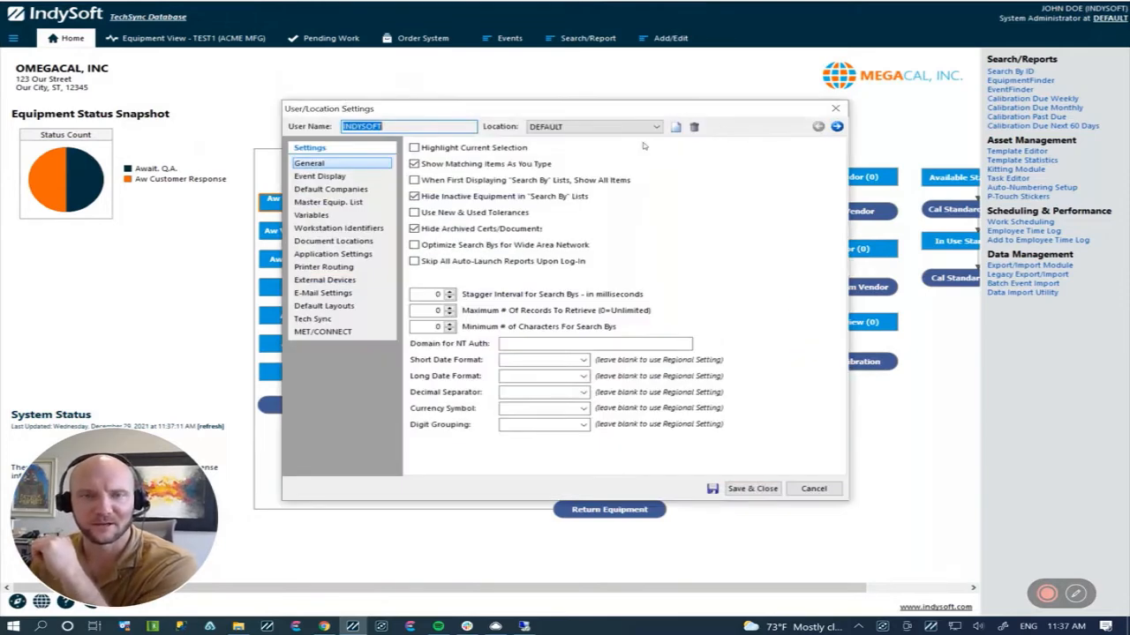
{"action": "left_click", "coordinate": [655, 126]}
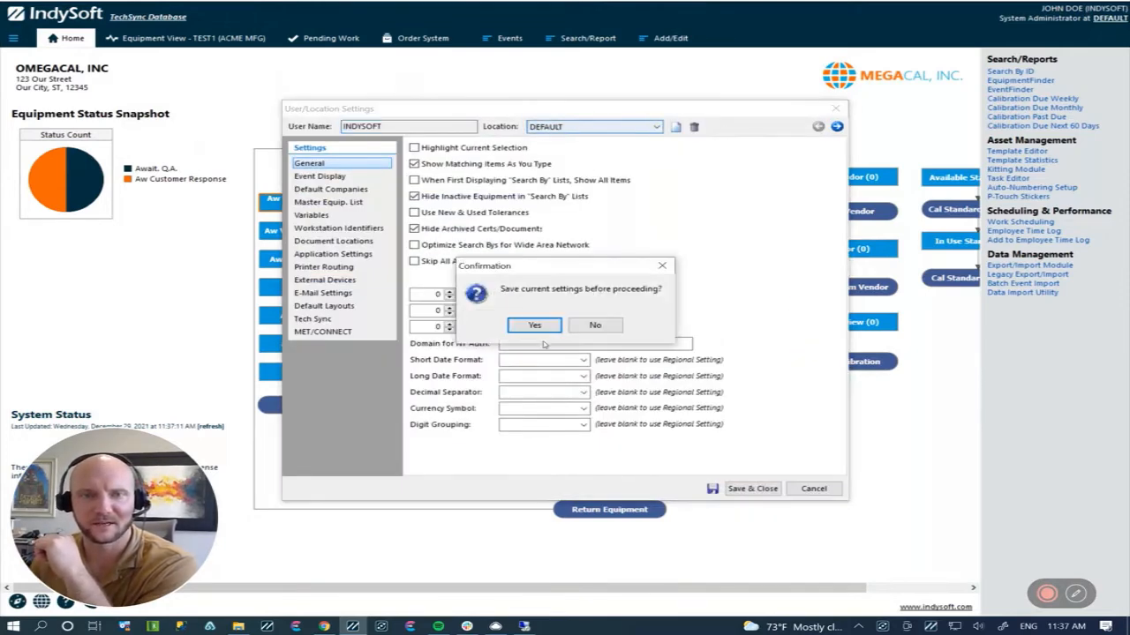
{"action": "left_click", "coordinate": [539, 326]}
Step: Delete the IN LAB and WORKSTATION B locations from the INDYSOFT user's settings
{"action": "left_click", "coordinate": [655, 126]}
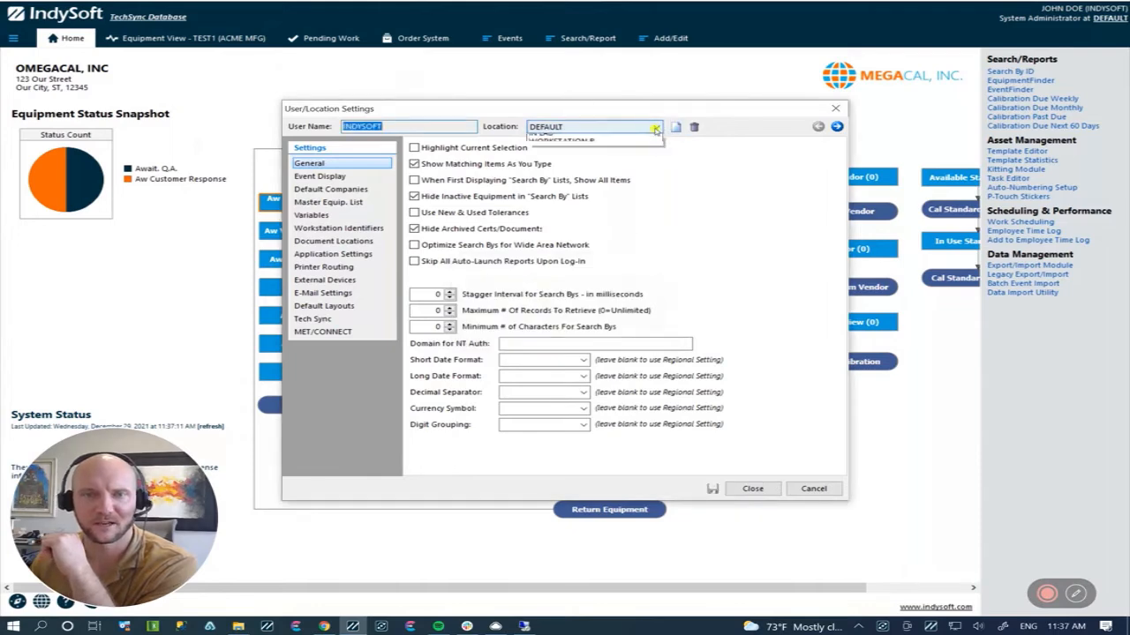
{"action": "left_click", "coordinate": [609, 147]}
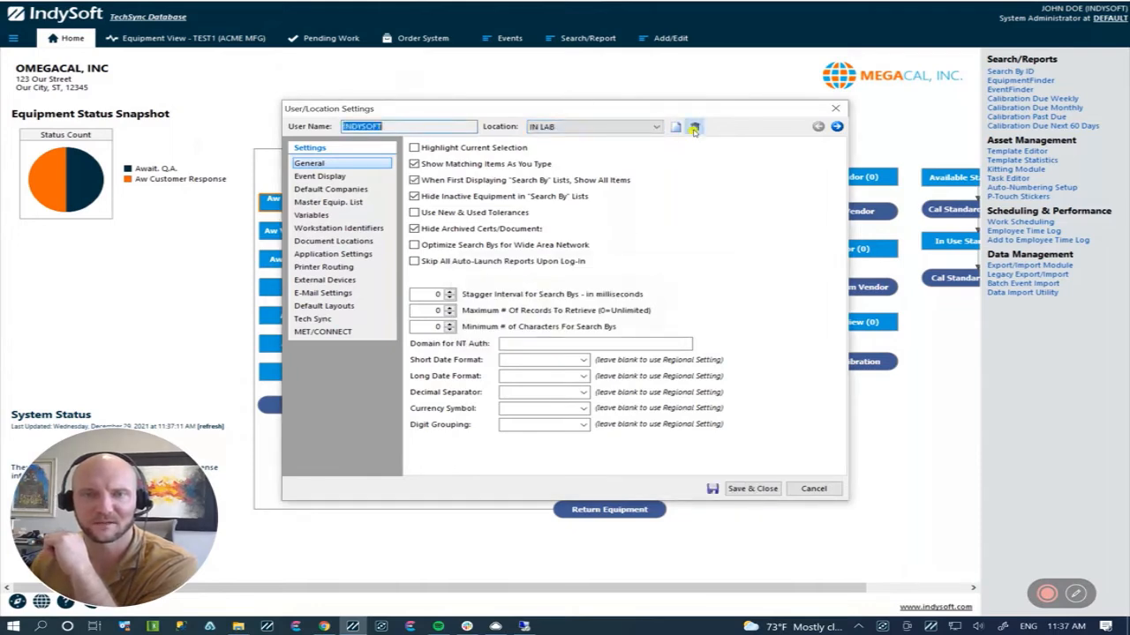
{"action": "left_click", "coordinate": [694, 126]}
{"action": "left_click", "coordinate": [541, 329]}
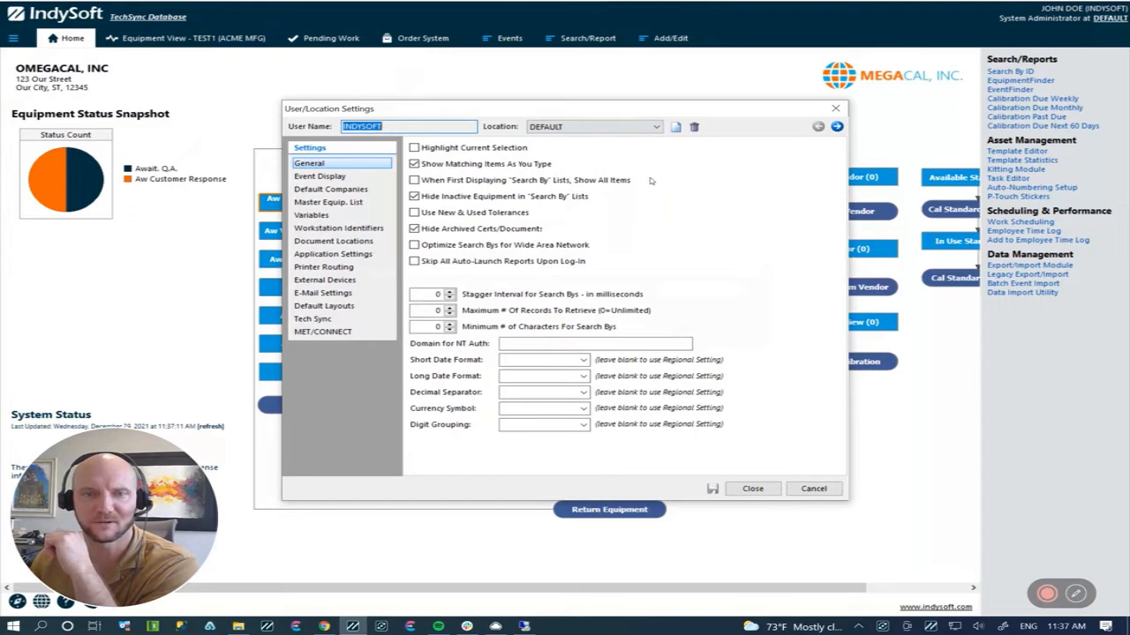
{"action": "left_click", "coordinate": [657, 129]}
{"action": "left_click", "coordinate": [600, 146]}
{"action": "left_click", "coordinate": [694, 126]}
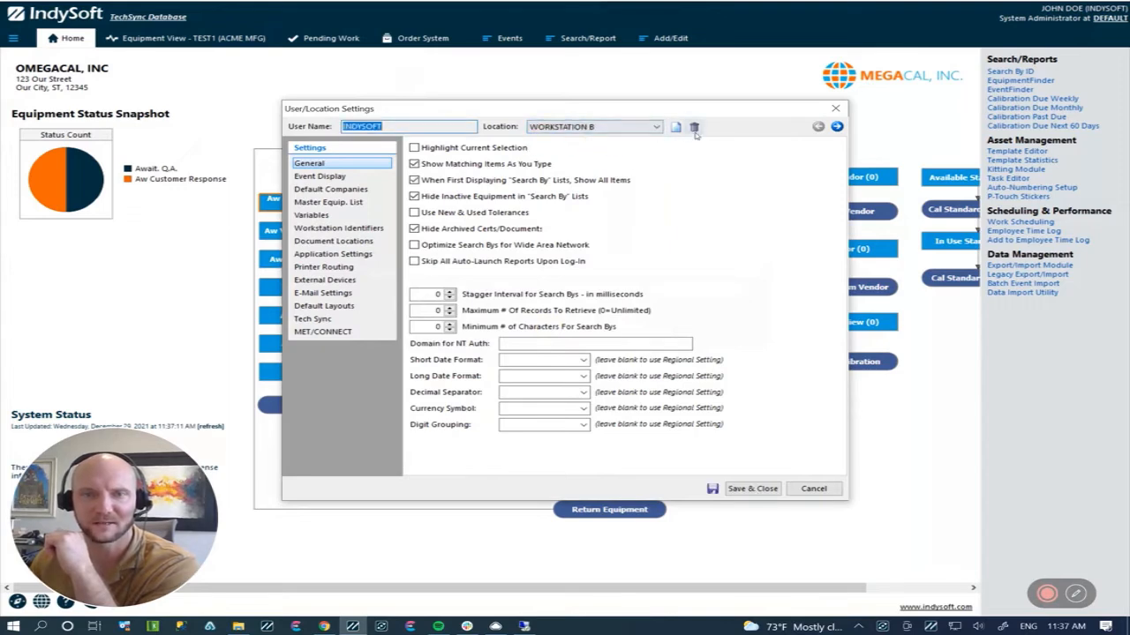
{"action": "left_click", "coordinate": [535, 329]}
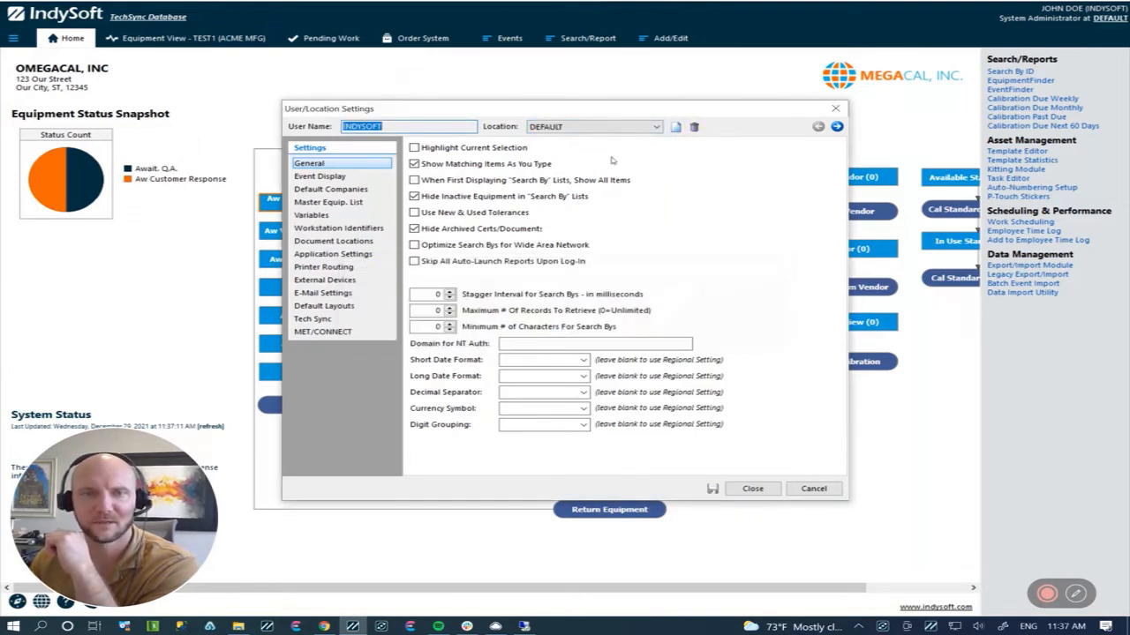
Step: Show the Printer Routing settings and add a new location named SINGLE USER for the INDYSOFT user
{"action": "left_click", "coordinate": [324, 295]}
{"action": "left_click", "coordinate": [331, 268]}
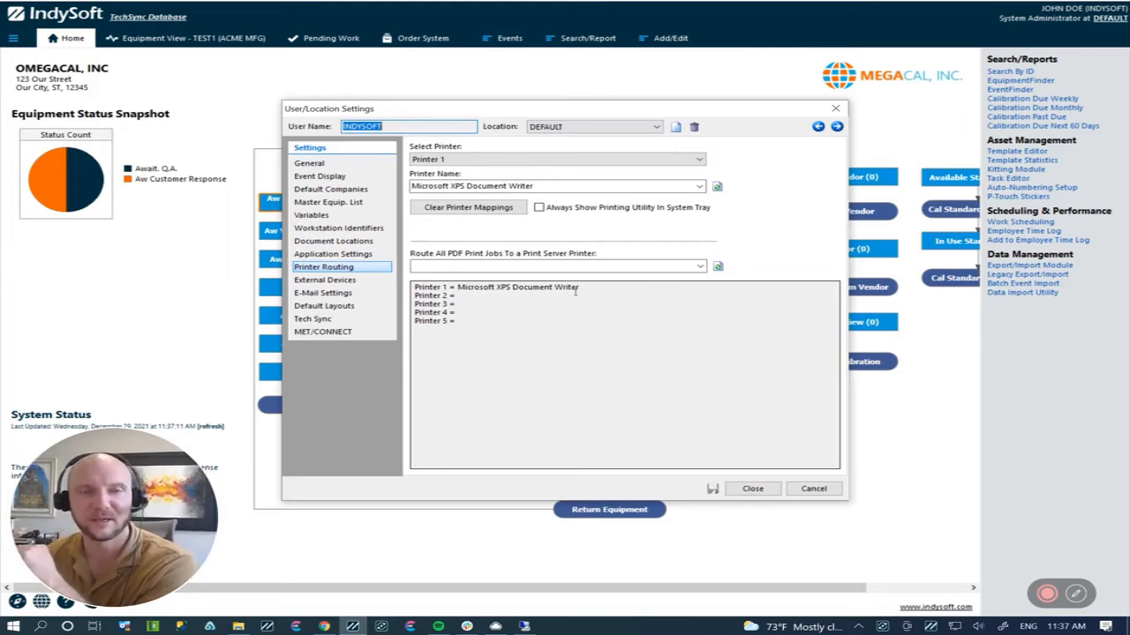
{"action": "left_click", "coordinate": [676, 128]}
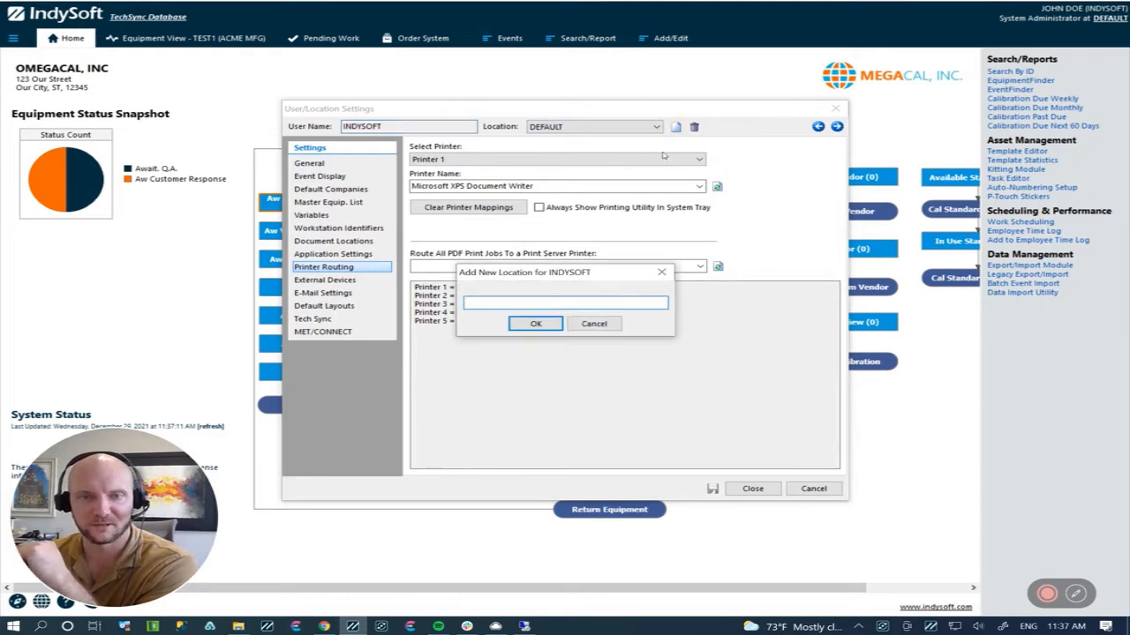
{"action": "type", "text": "SIN"}
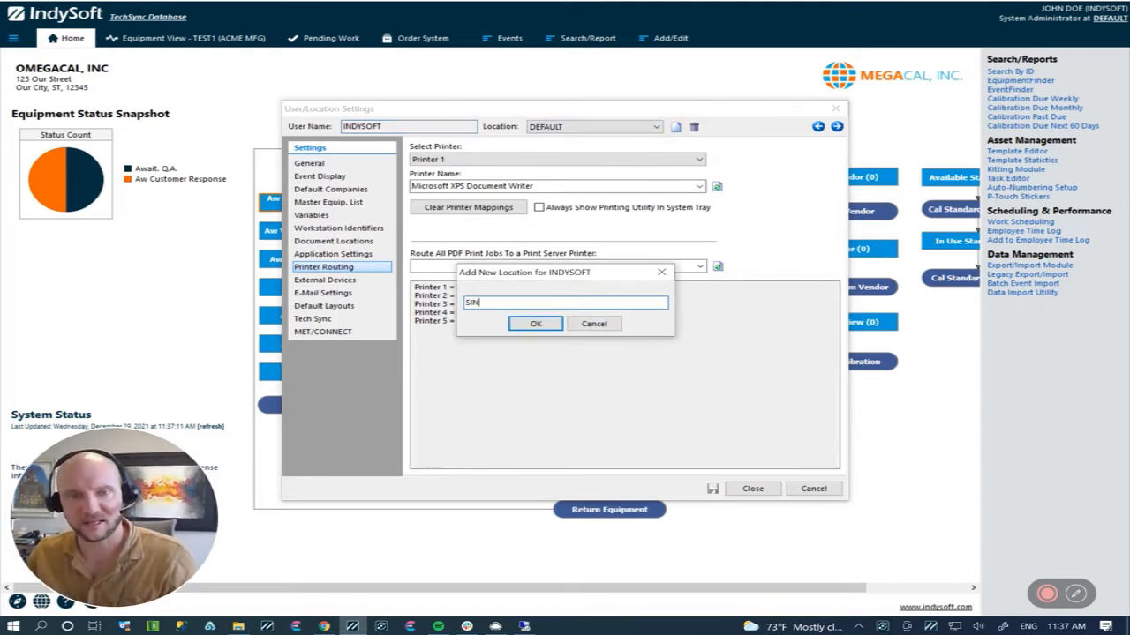
{"action": "type", "text": "GLE USER"}
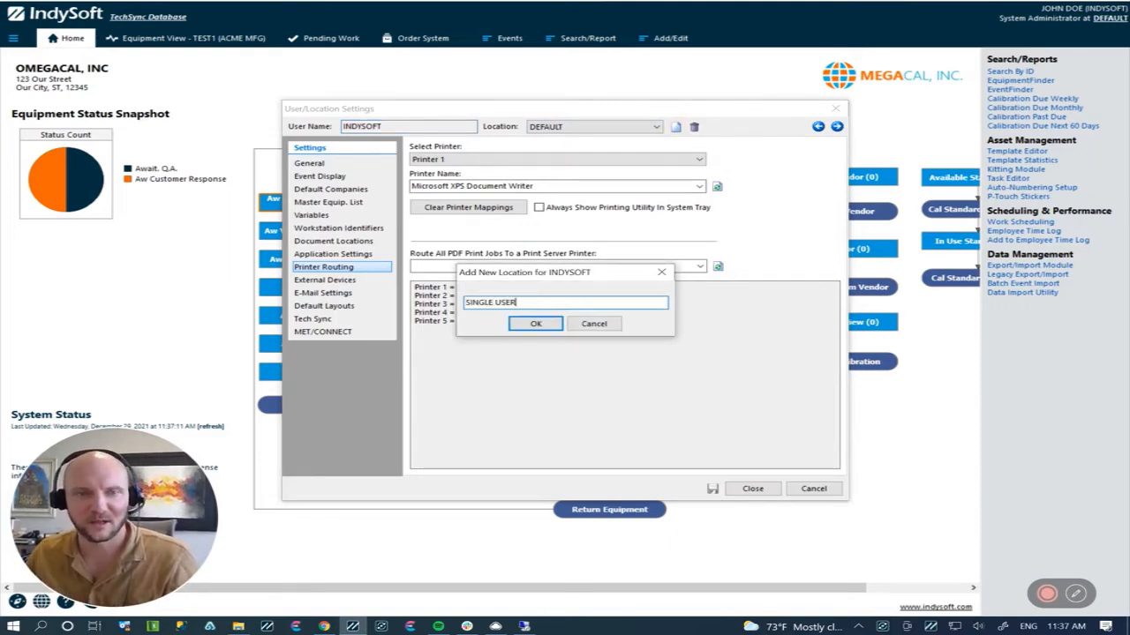
{"action": "left_click", "coordinate": [536, 324]}
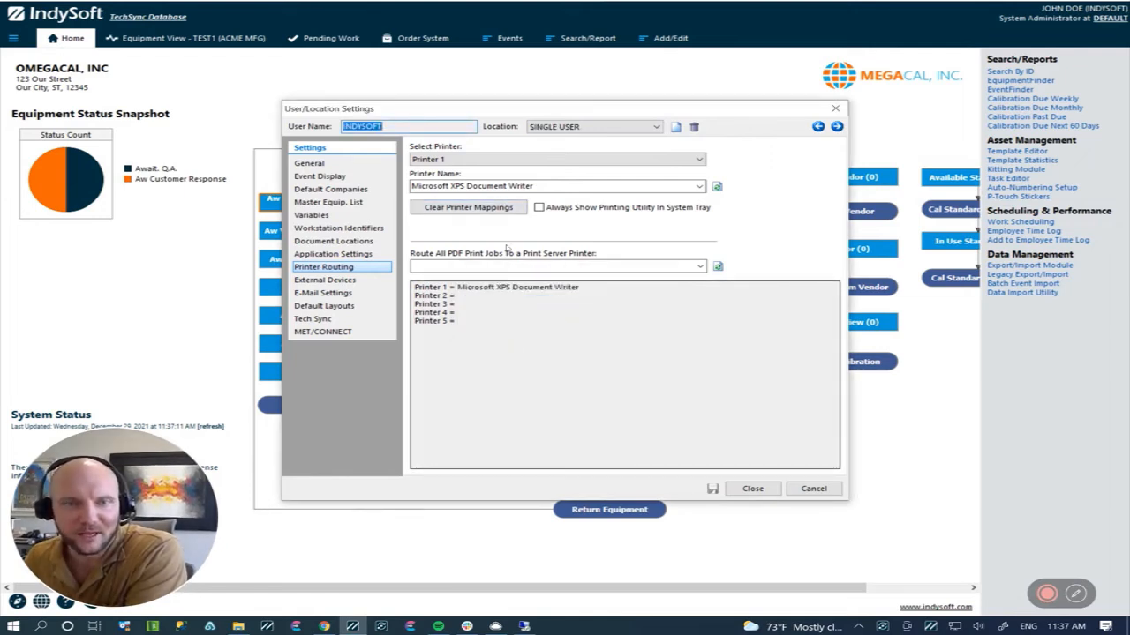
Step: Set Printer 1's name to PT-8100 for the SINGLE USER location, then save and close the settings
{"action": "left_click", "coordinate": [668, 186]}
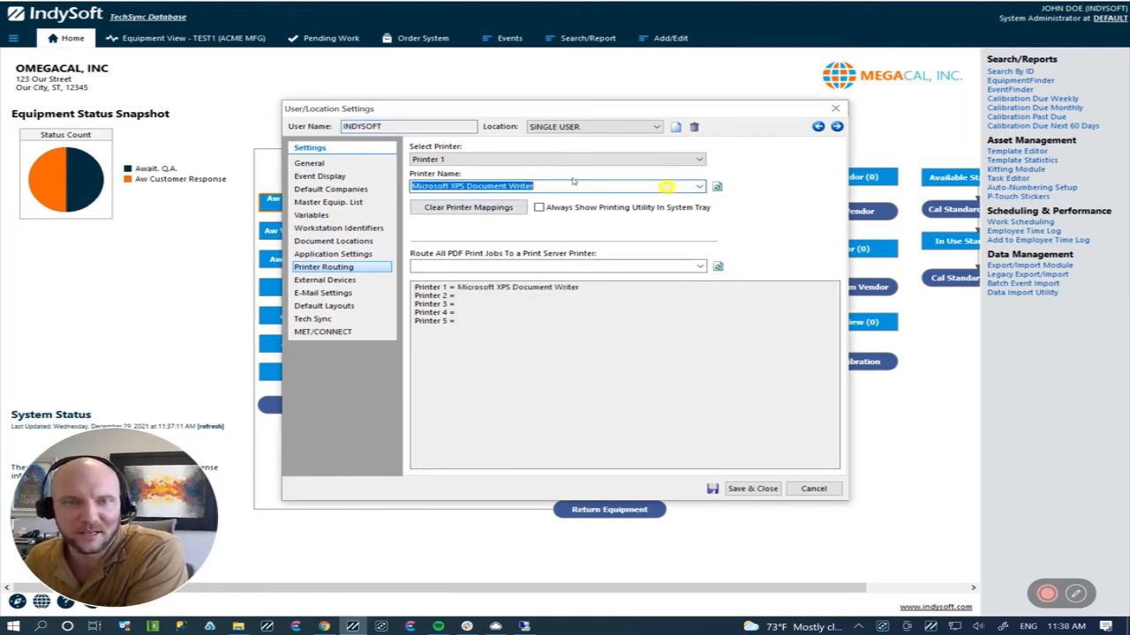
{"action": "key", "text": "BackSpace"}
{"action": "type", "text": "P"}
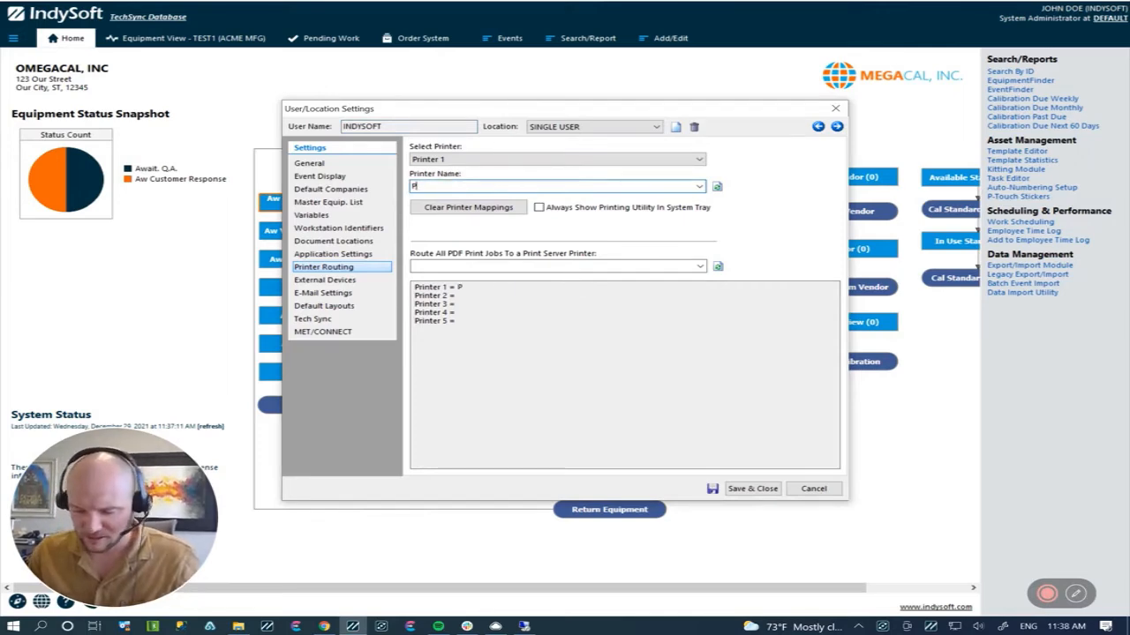
{"action": "type", "text": "T-"}
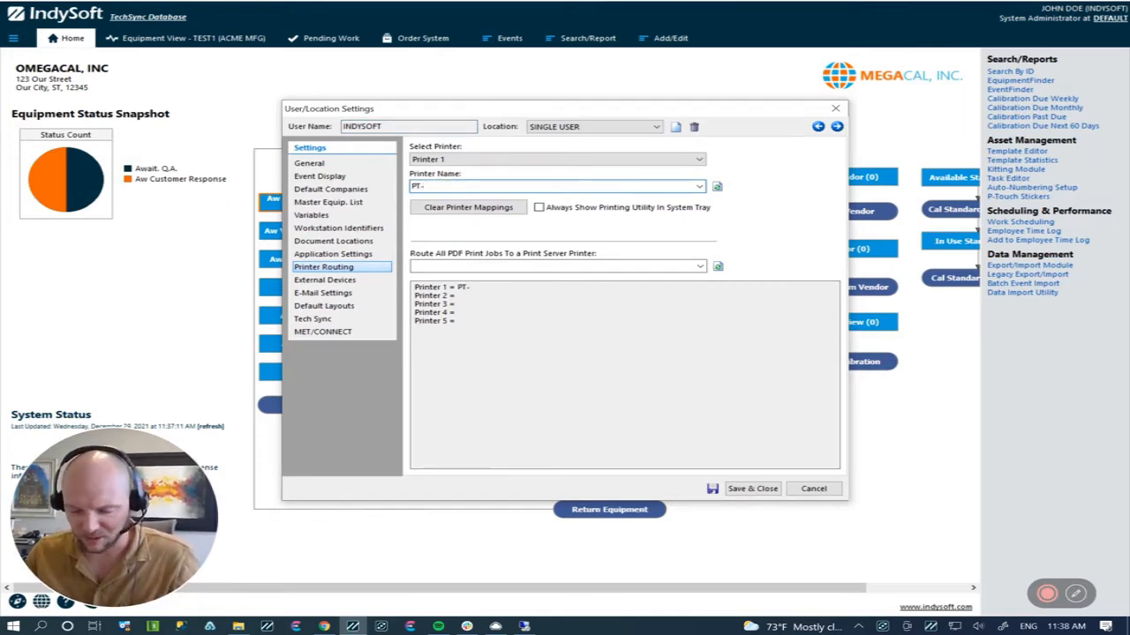
{"action": "type", "text": "810"}
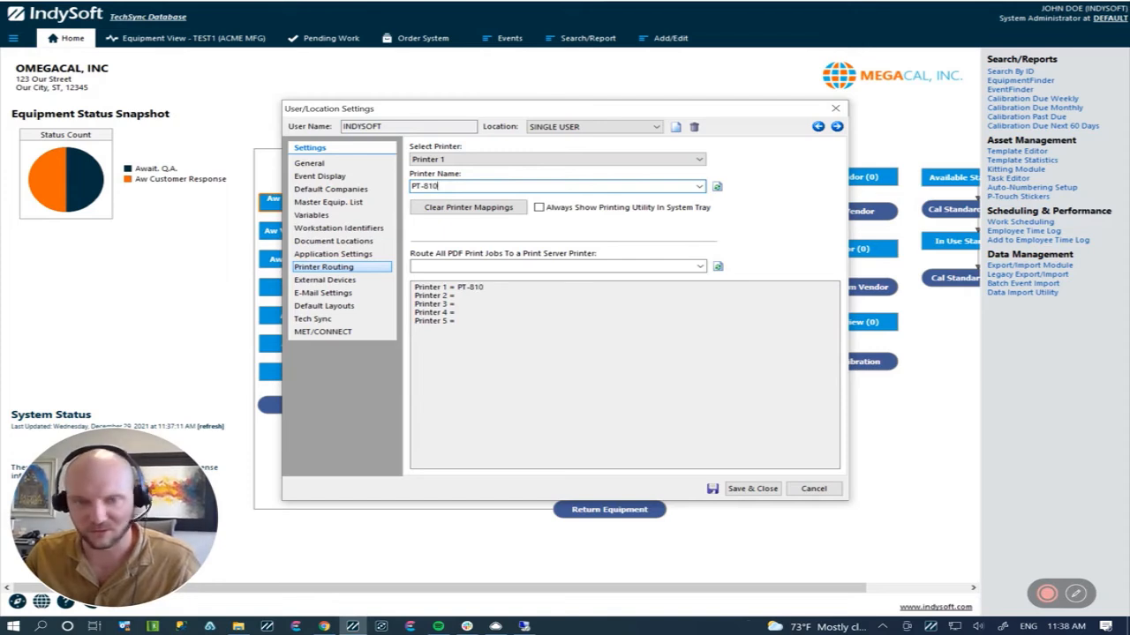
{"action": "type", "text": "0"}
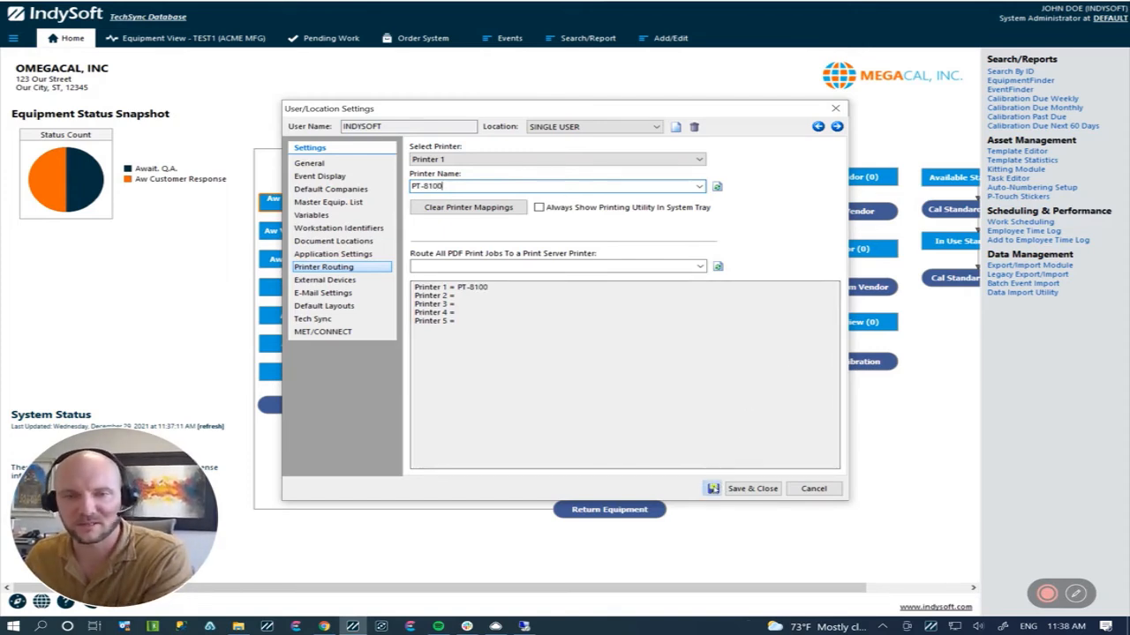
{"action": "left_click", "coordinate": [738, 490]}
{"action": "left_click", "coordinate": [738, 489]}
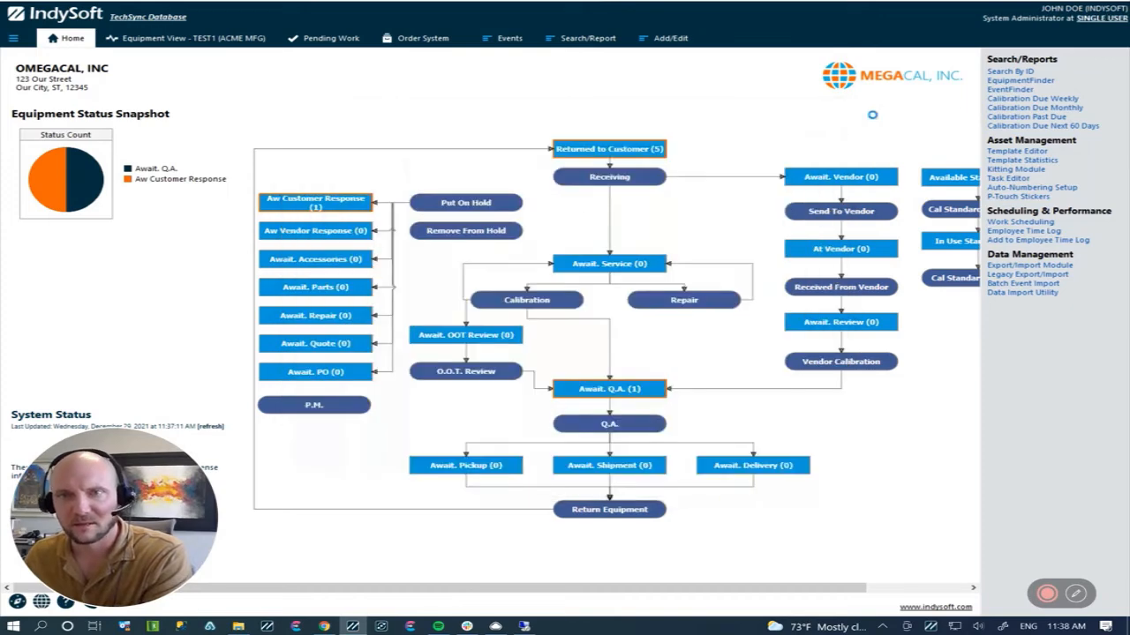
Step: Change the active user location to DEFAULT
{"action": "left_click", "coordinate": [1091, 19]}
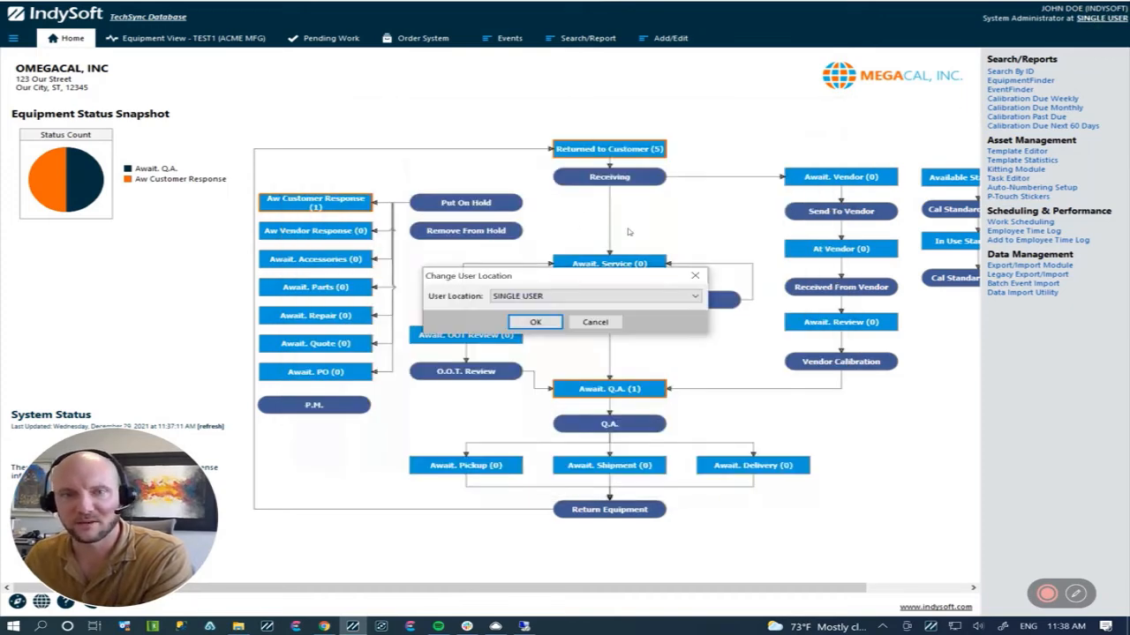
{"action": "left_click", "coordinate": [694, 297]}
{"action": "left_click", "coordinate": [627, 305]}
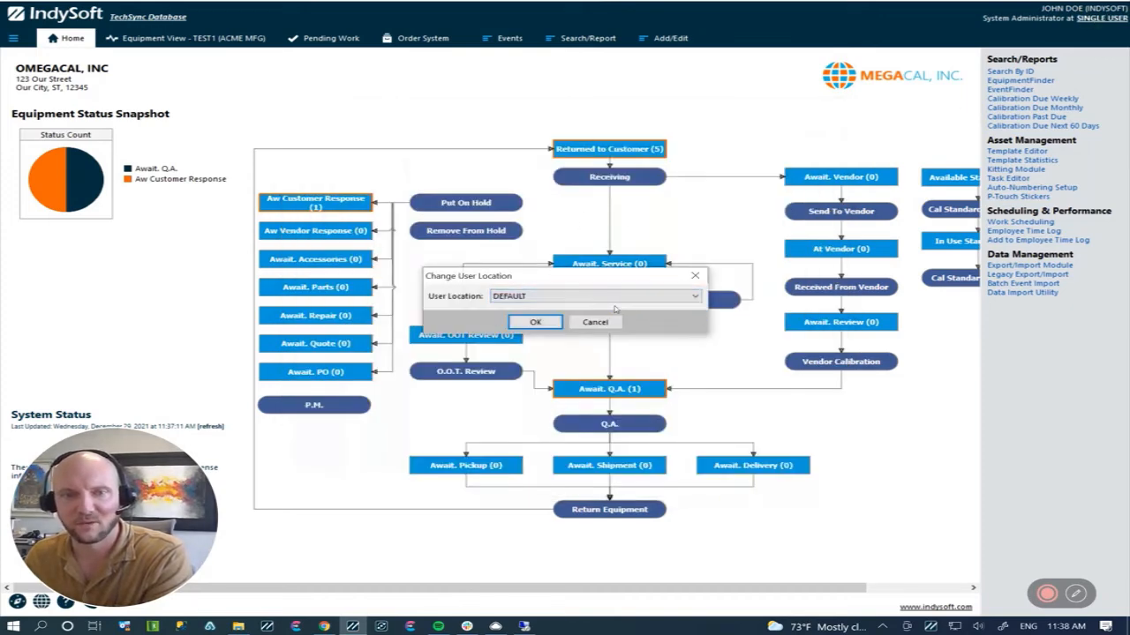
{"action": "left_click", "coordinate": [536, 323]}
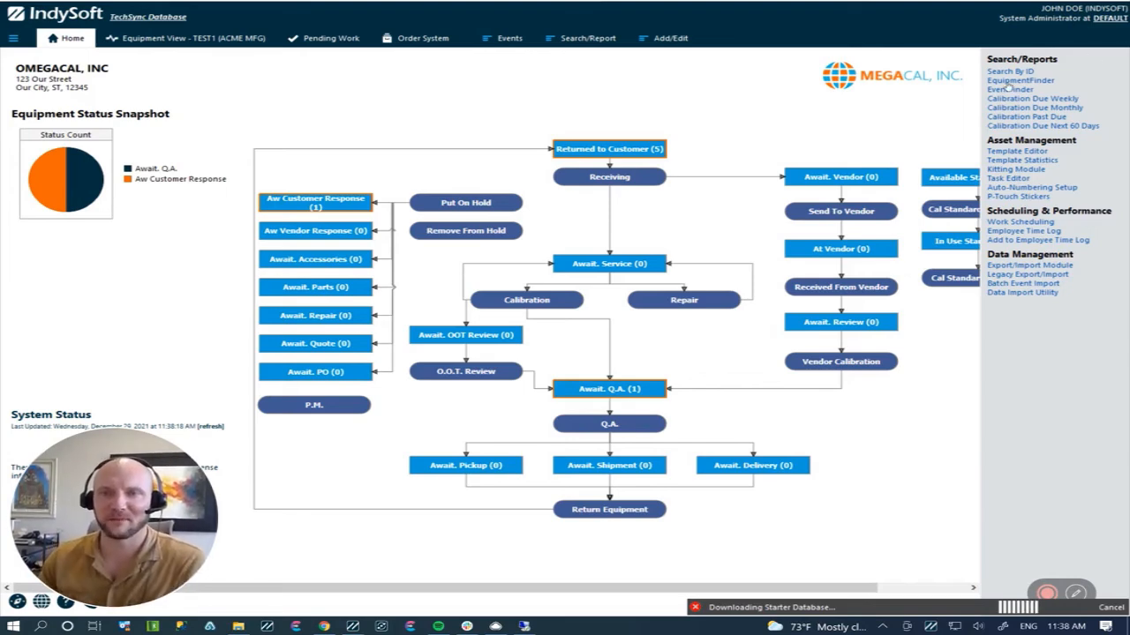
Step: Review the locations available for the logged-in user and close the location chooser without changing it
{"action": "left_click", "coordinate": [1107, 17]}
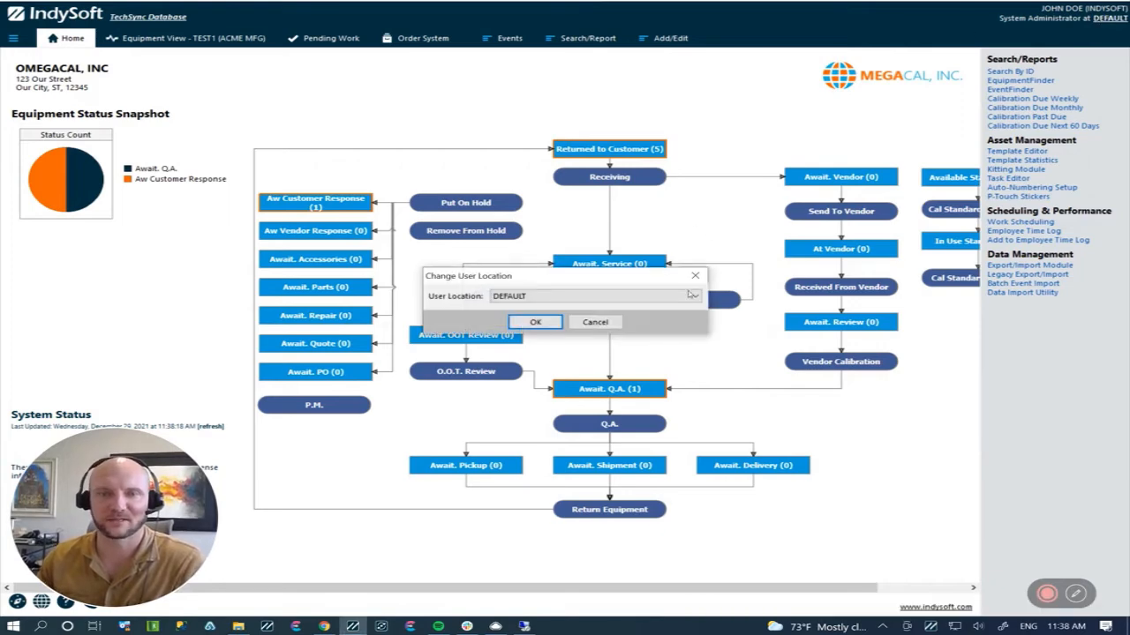
{"action": "left_click", "coordinate": [694, 296]}
{"action": "left_click", "coordinate": [694, 297]}
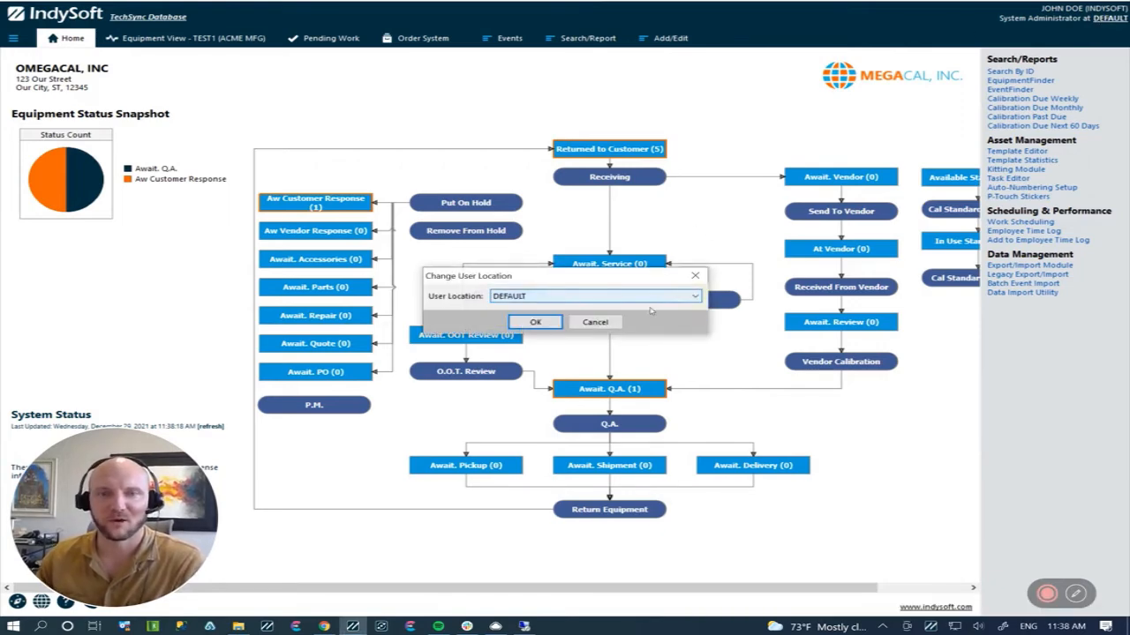
{"action": "left_click", "coordinate": [596, 323]}
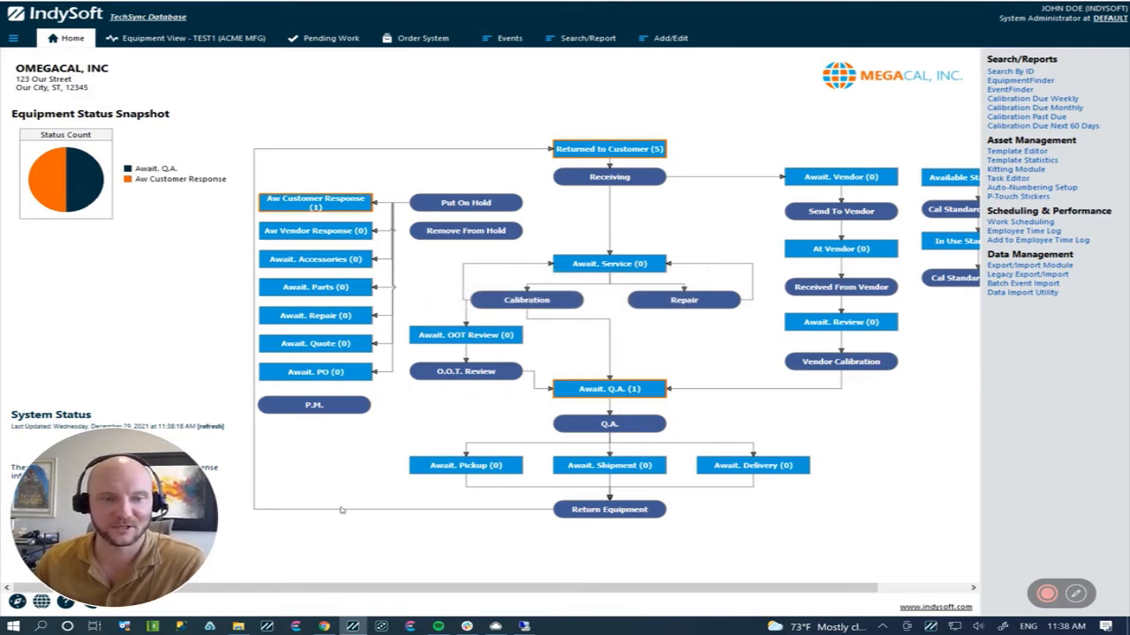
Step: Switch to File Explorer and launch DatabaseSettings.exe from the IndySoft-SingleUser folder
{"action": "left_click", "coordinate": [240, 626]}
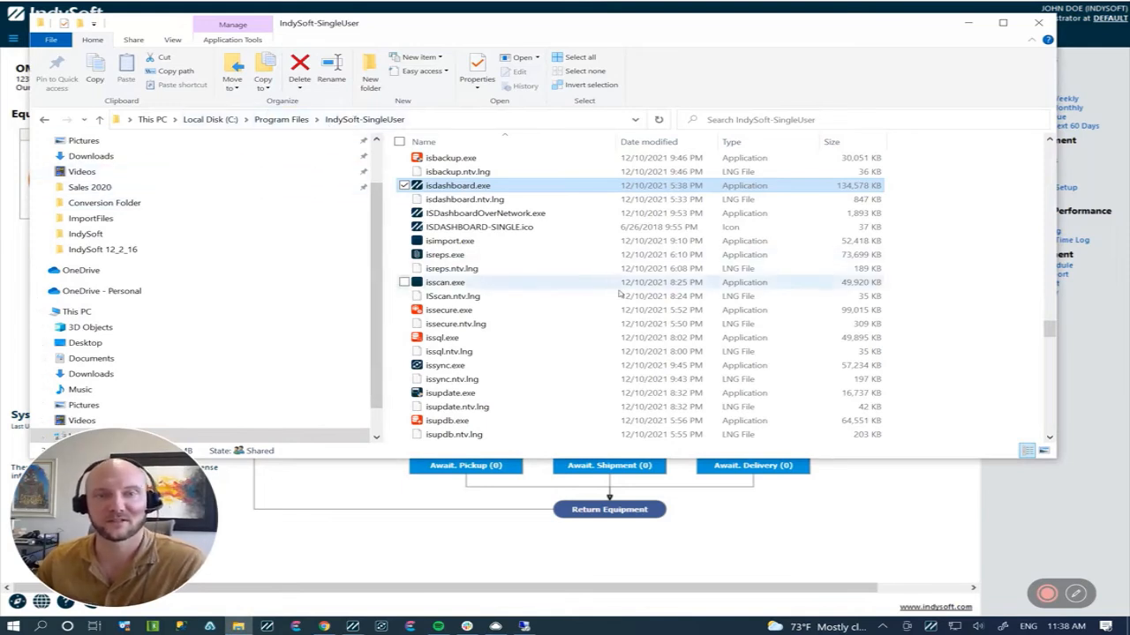
{"action": "key", "text": "Home"}
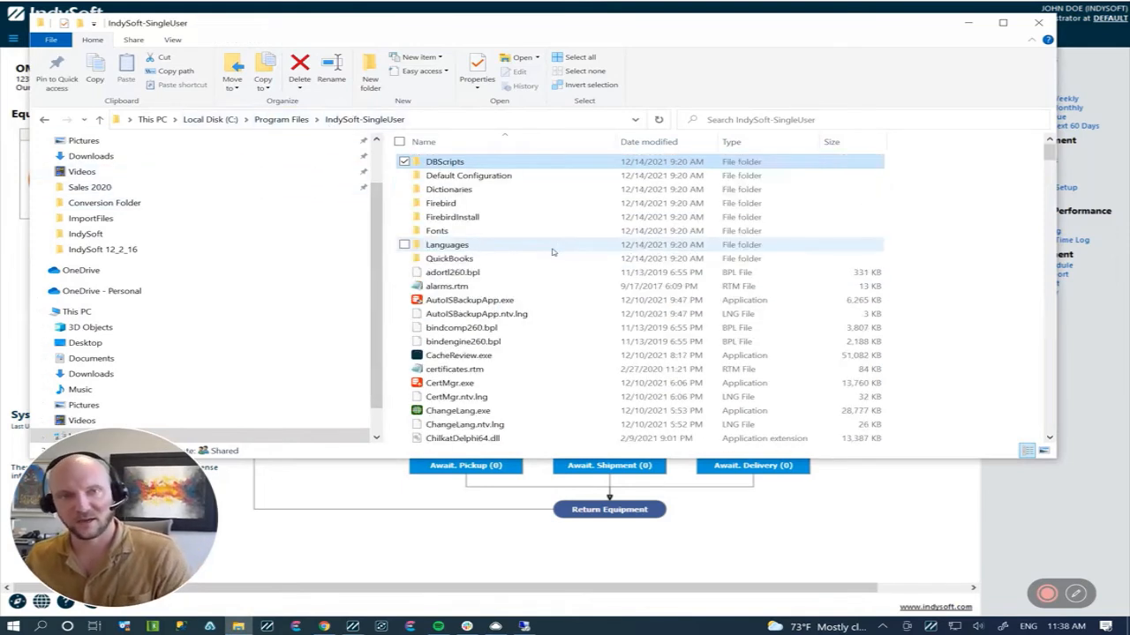
{"action": "scroll", "coordinate": [536, 297], "scroll_direction": "down", "scroll_amount": 8}
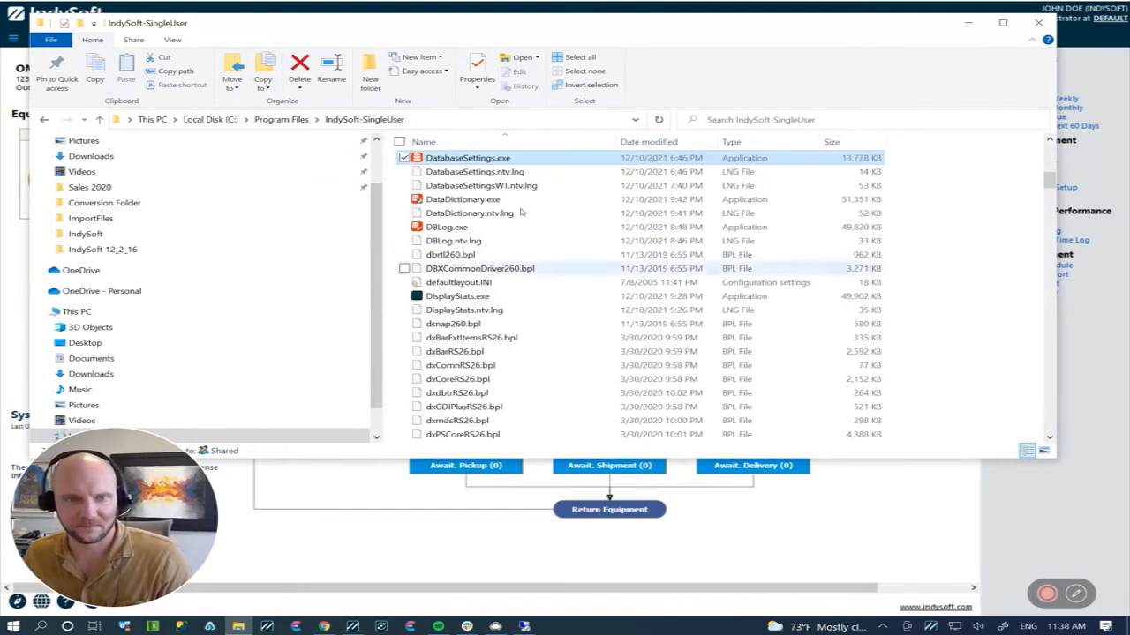
{"action": "left_click", "coordinate": [497, 159]}
{"action": "double_click", "coordinate": [497, 159]}
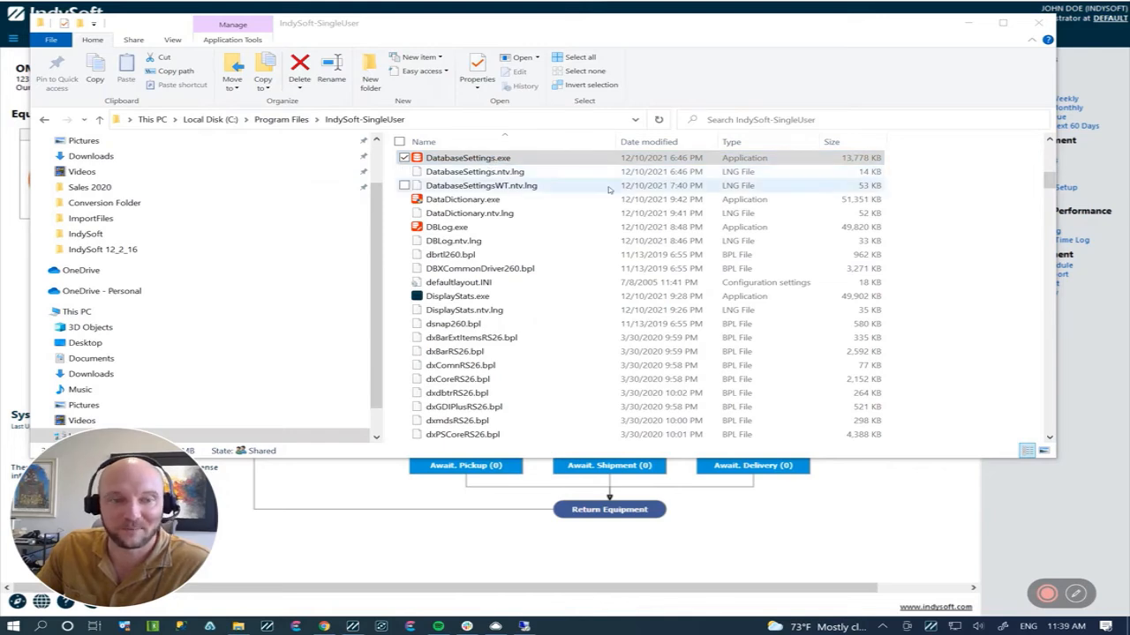
Step: Set the default workstation location to SINGLE USER in the database settings and save the change
{"action": "left_click", "coordinate": [524, 159]}
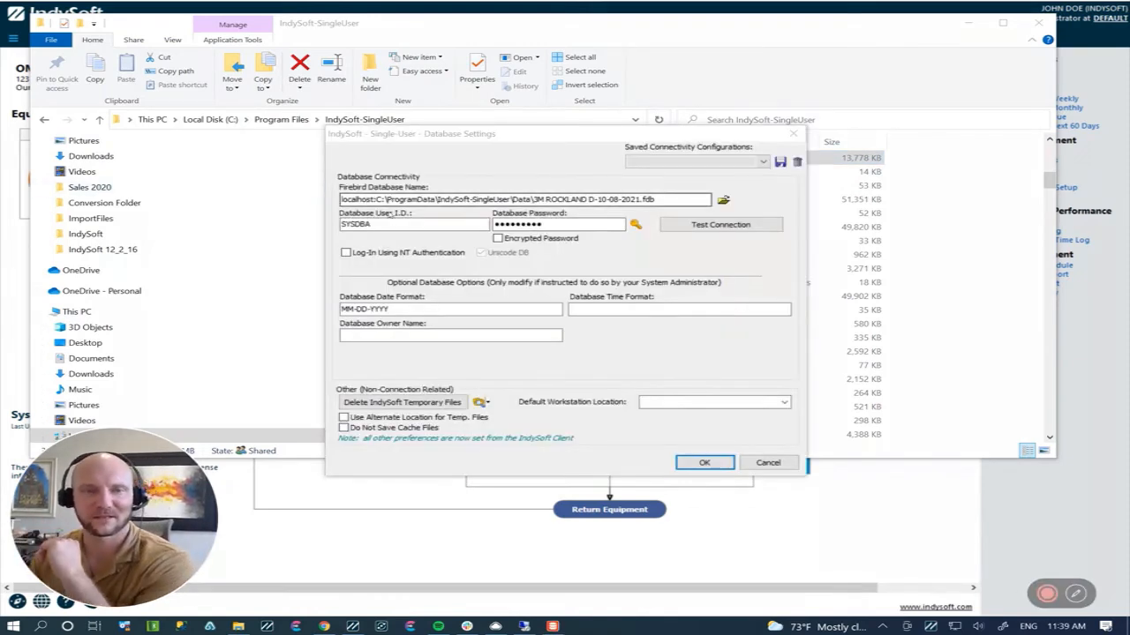
{"action": "left_click", "coordinate": [682, 403]}
{"action": "type", "text": "S"}
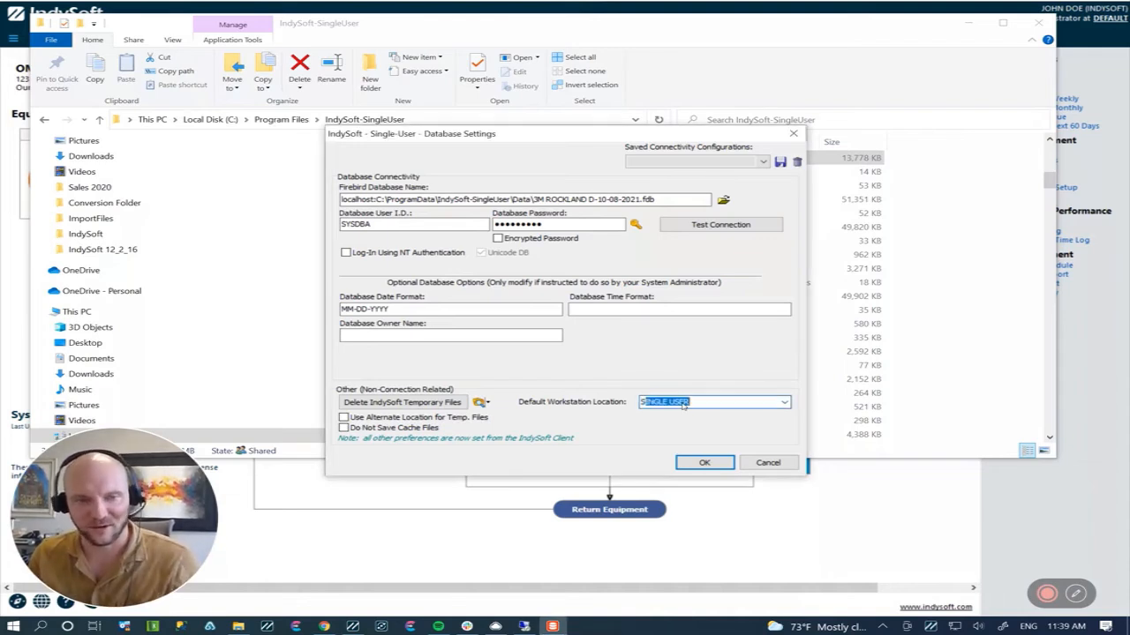
{"action": "type", "text": "INGLE USER"}
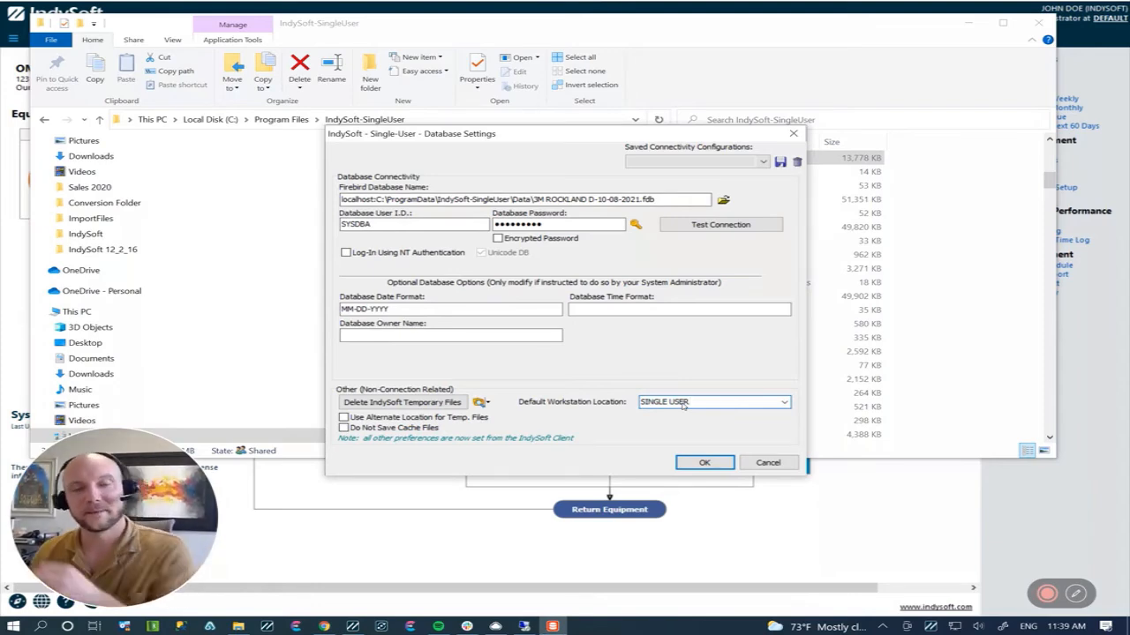
{"action": "left_click", "coordinate": [718, 462]}
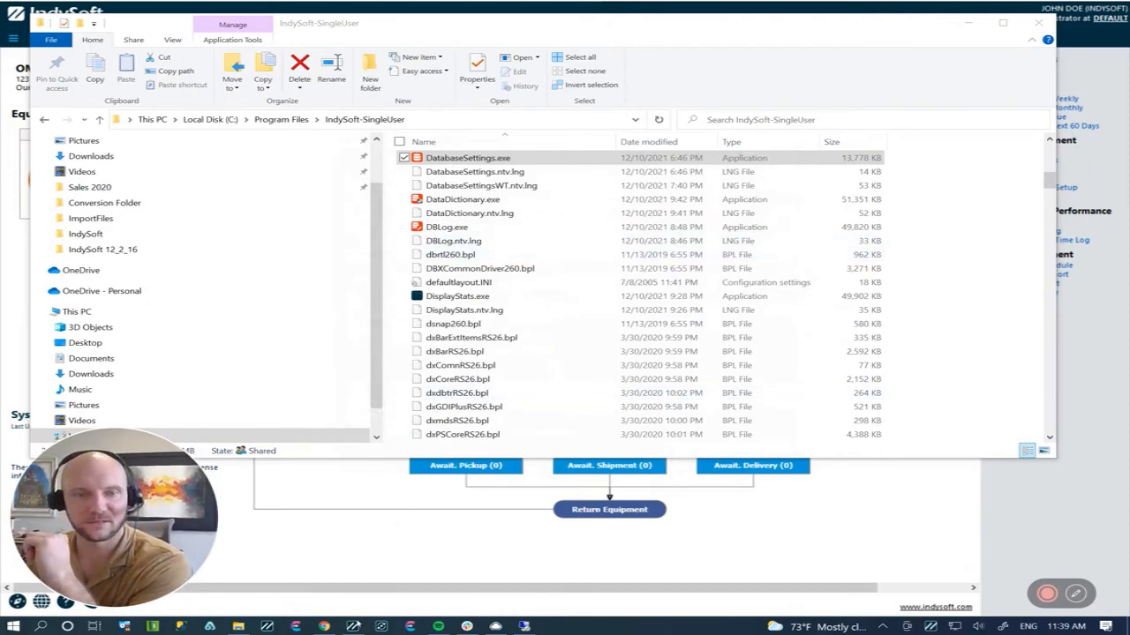
Step: Restart the single-user dashboard from isdashboard.exe and log in as INDYSOFT with the account password
{"action": "left_click", "coordinate": [353, 626]}
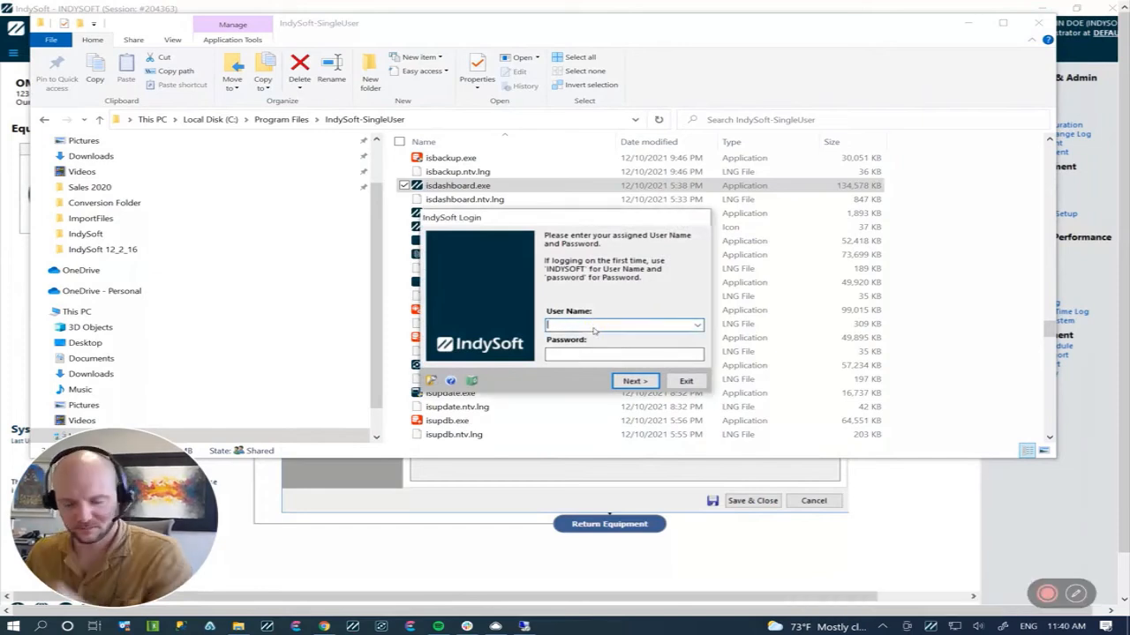
{"action": "type", "text": "INDYSOFT"}
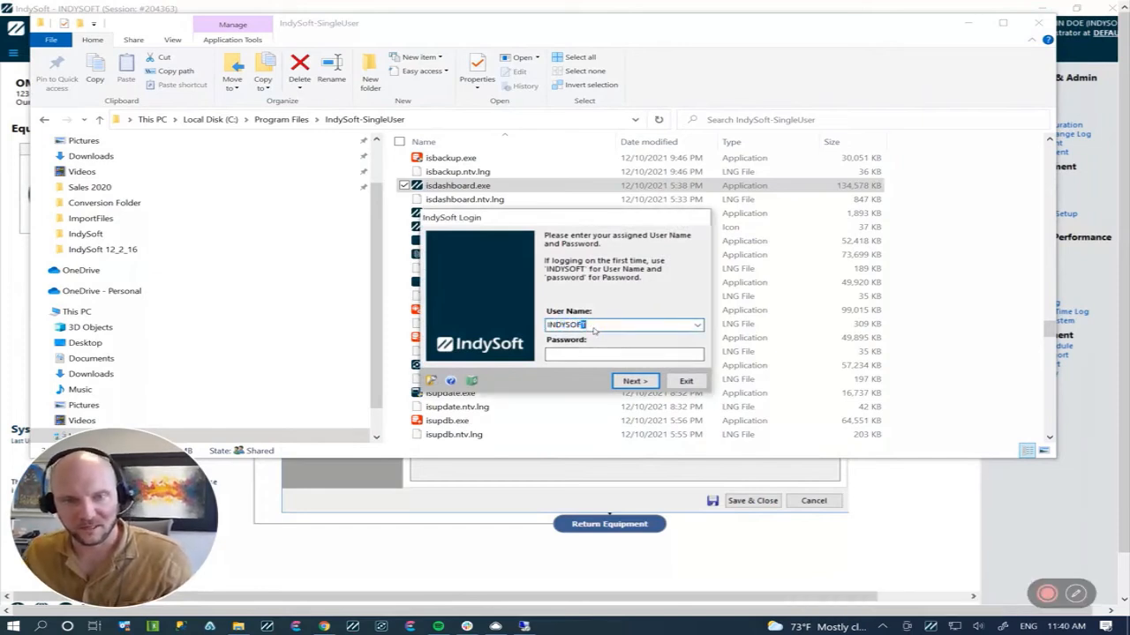
{"action": "key", "text": "Tab"}
{"action": "type", "text": "passw"}
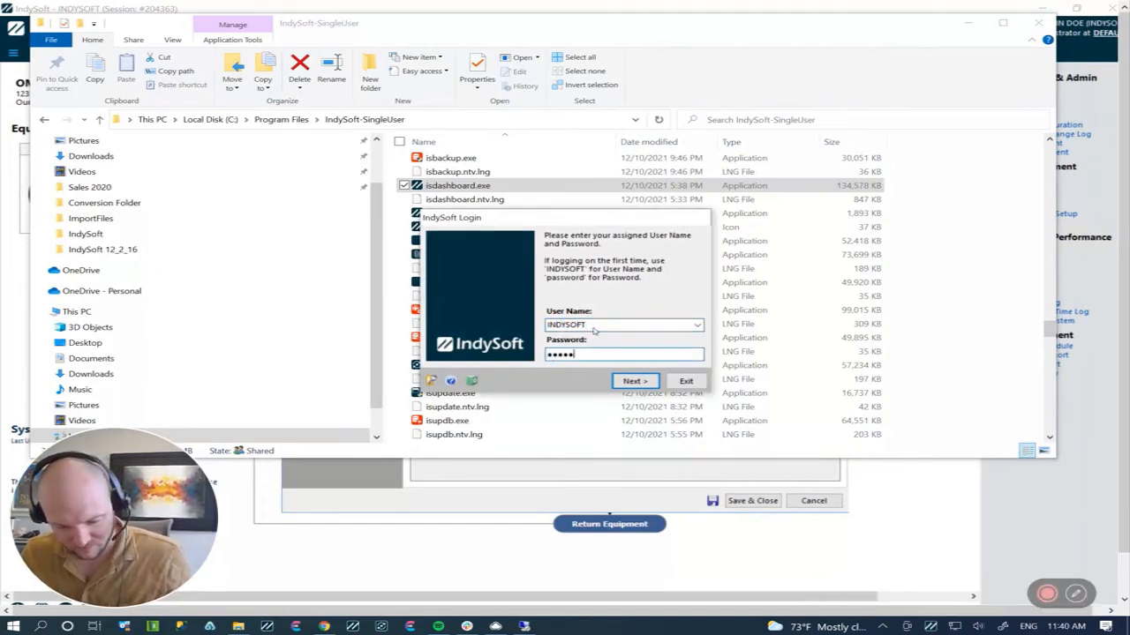
{"action": "type", "text": "ord"}
{"action": "key", "text": "Return"}
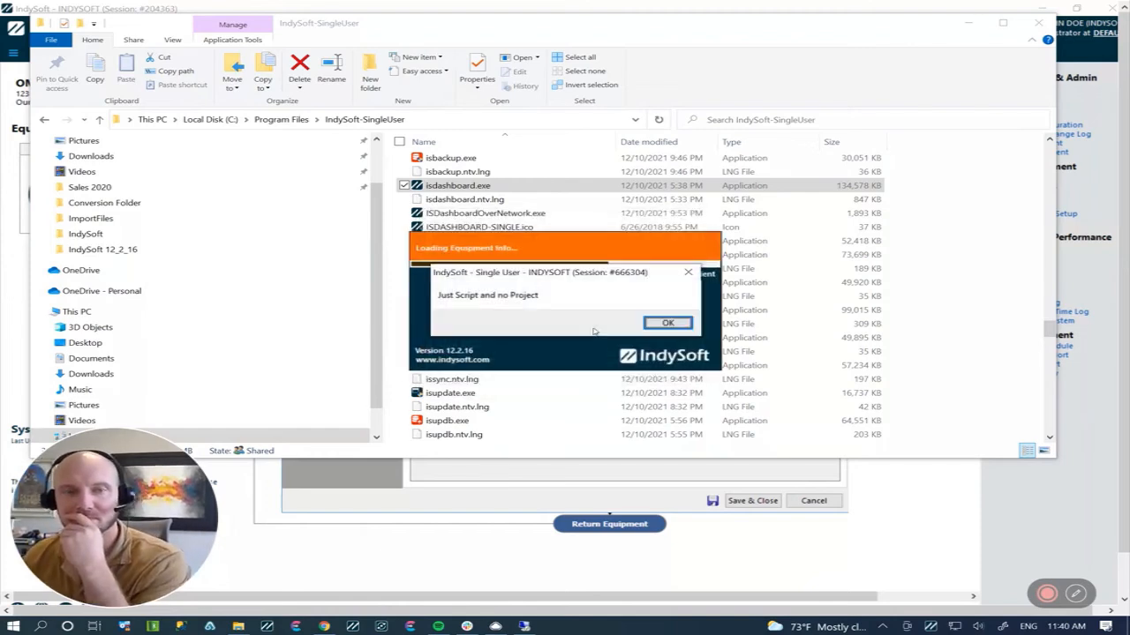
Step: Dismiss the startup script notice and accept the printer mappings with PT-8100 as Printer 1
{"action": "left_click", "coordinate": [668, 324]}
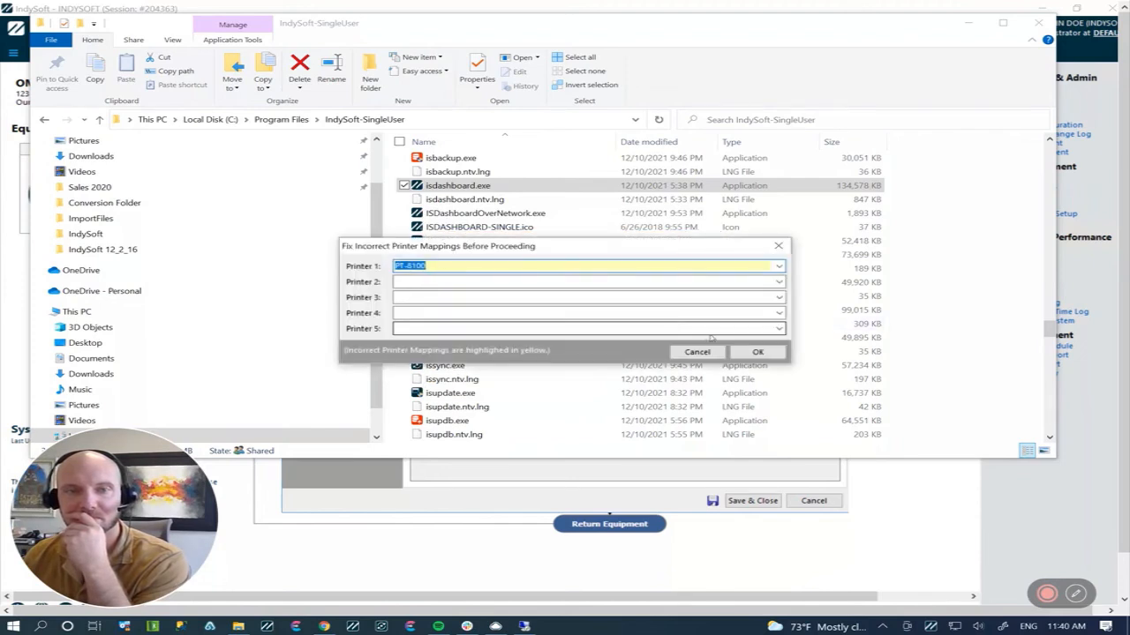
{"action": "left_click", "coordinate": [476, 262]}
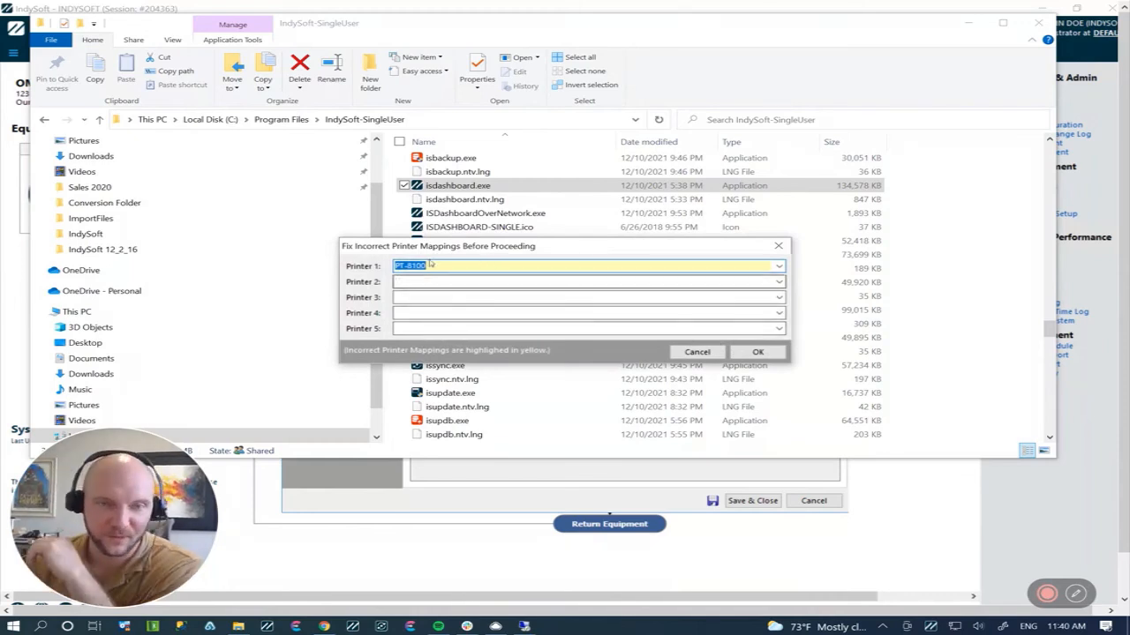
{"action": "left_click", "coordinate": [769, 351]}
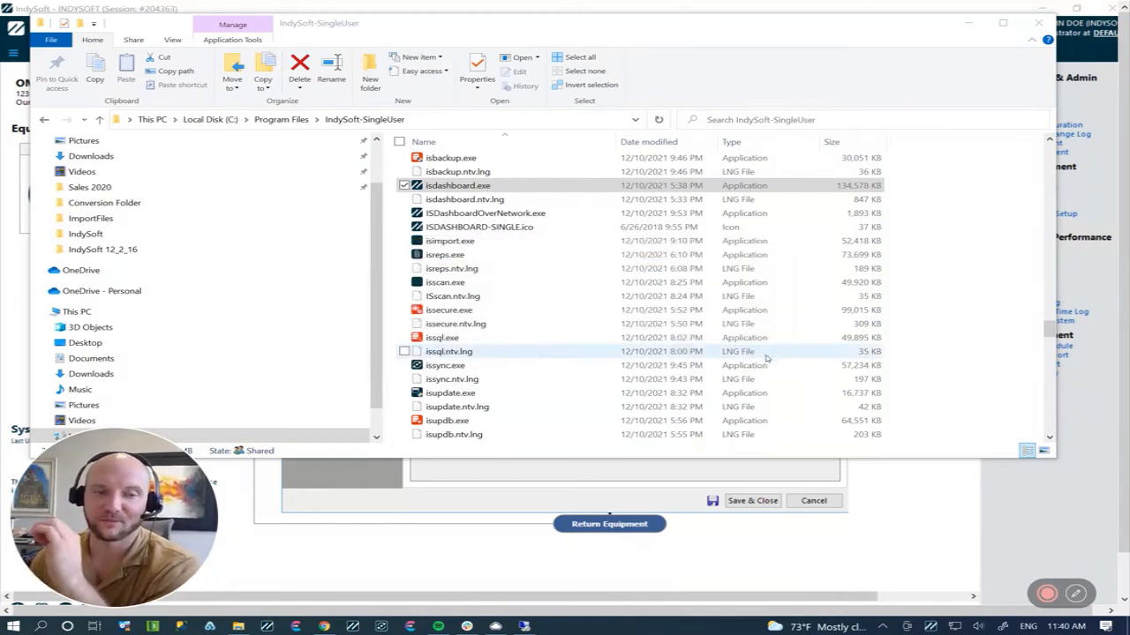